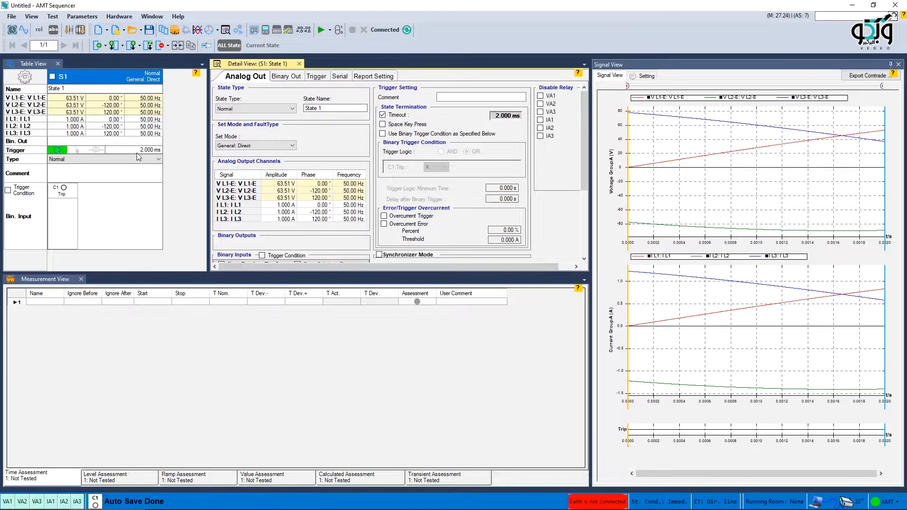
Set State 1's timeout to 10 ms, and change it to 0.016 s.
left_click(499, 117)
type("0.")
key("Return")
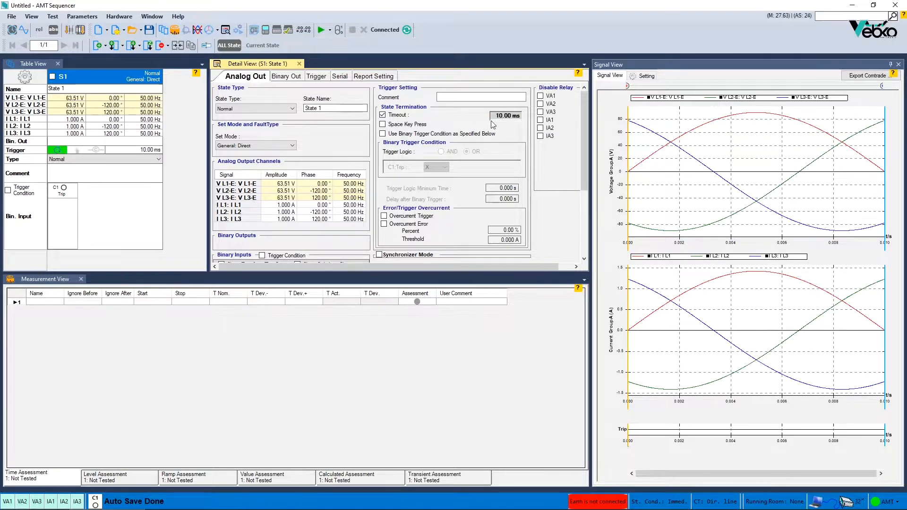
type("0.")
type("016")
key("Return")
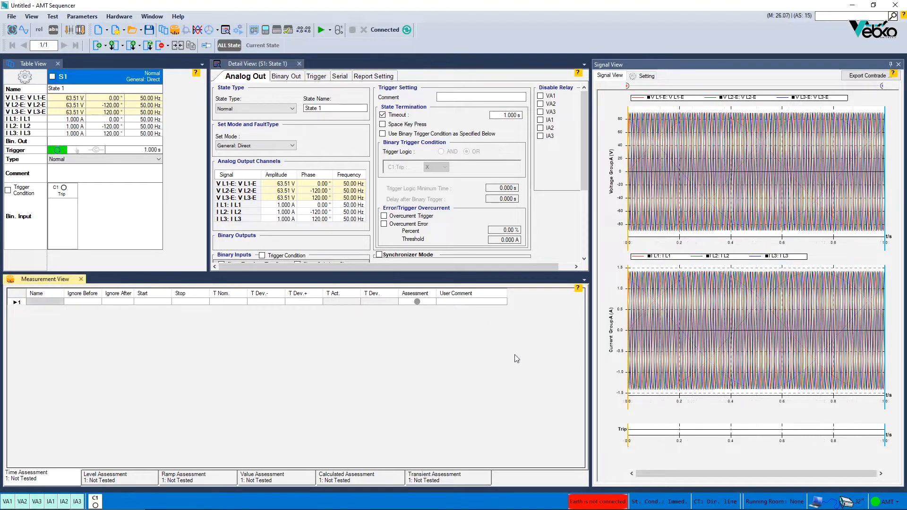
Change State 1's type to Tracking.
left_click(265, 109)
left_click(242, 154)
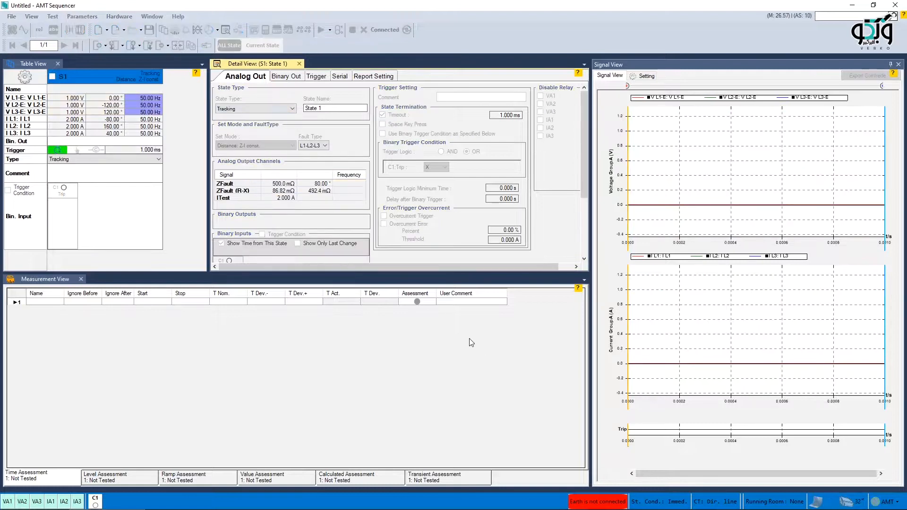
Add the binary output Bin. Out 1 and switch its first state in State 1's binary output settings.
left_click(386, 143)
left_click(303, 166)
left_click(295, 182)
left_click(608, 382)
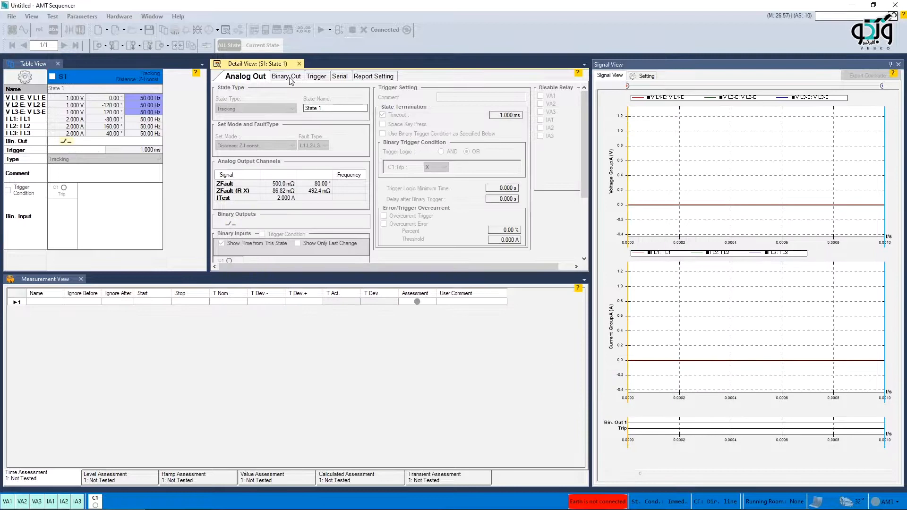
left_click(287, 77)
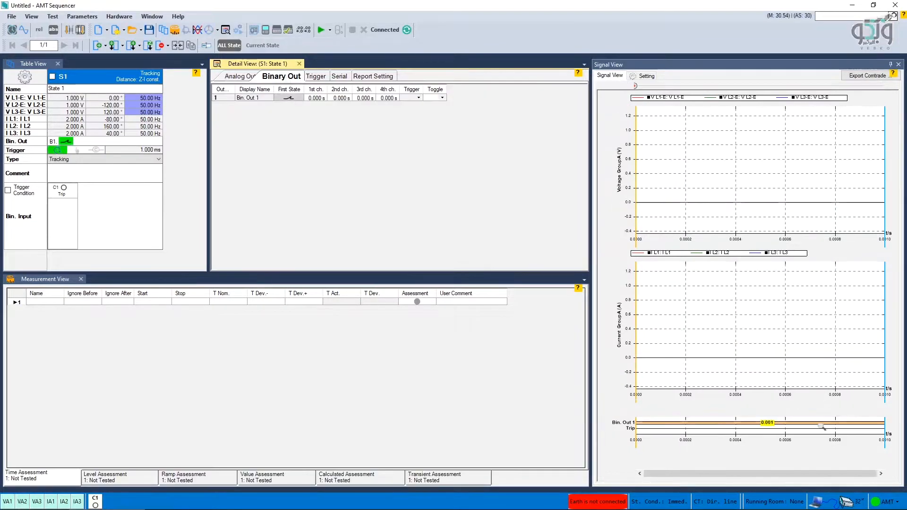
left_click(289, 98)
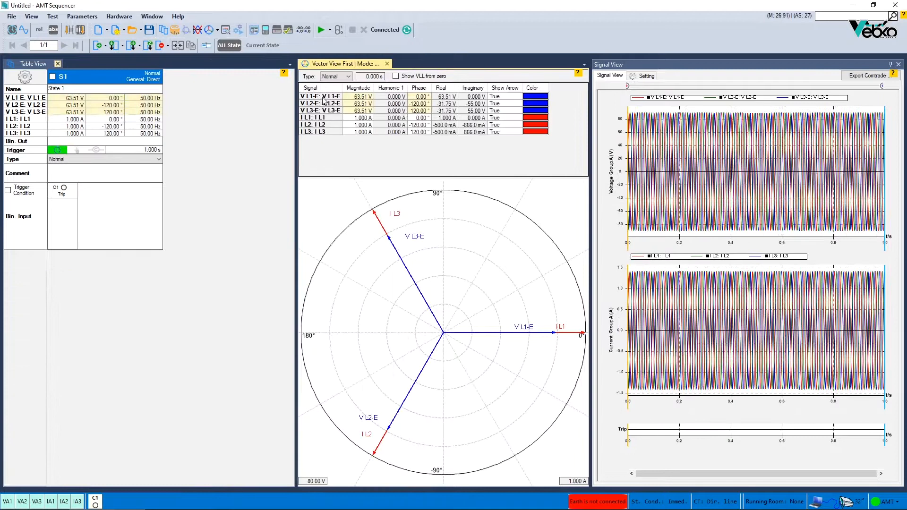
Hide the Phase column in the vector view's signal table.
right_click(324, 103)
mouse_move(359, 116)
mouse_move(433, 117)
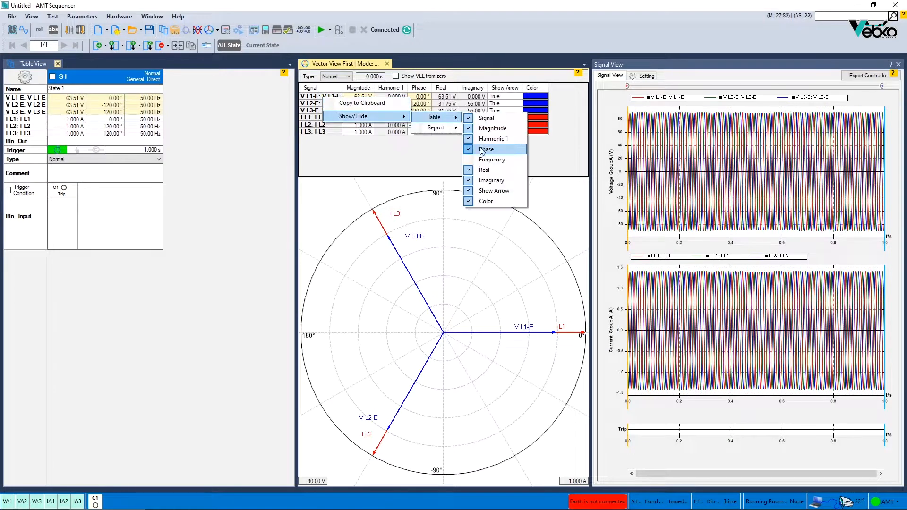
left_click(472, 150)
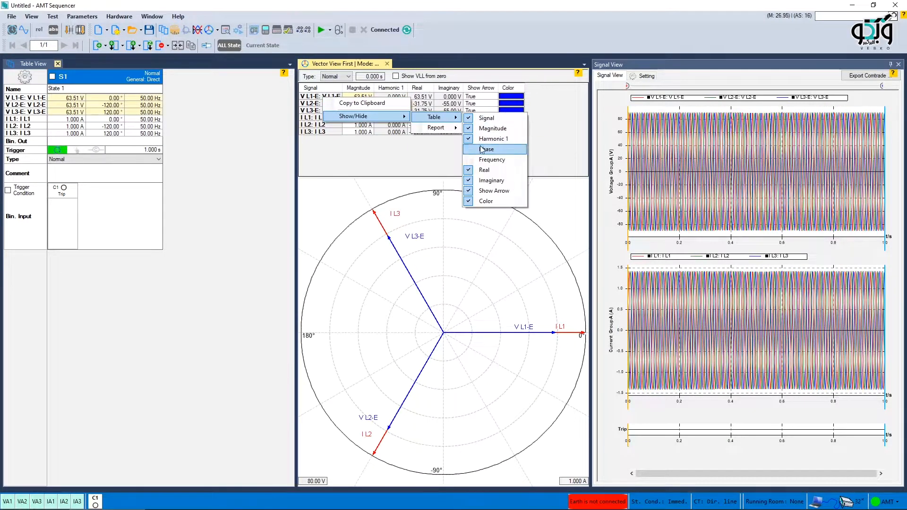
left_click(395, 158)
Restore the Phase column in the vector view's signal table.
right_click(324, 109)
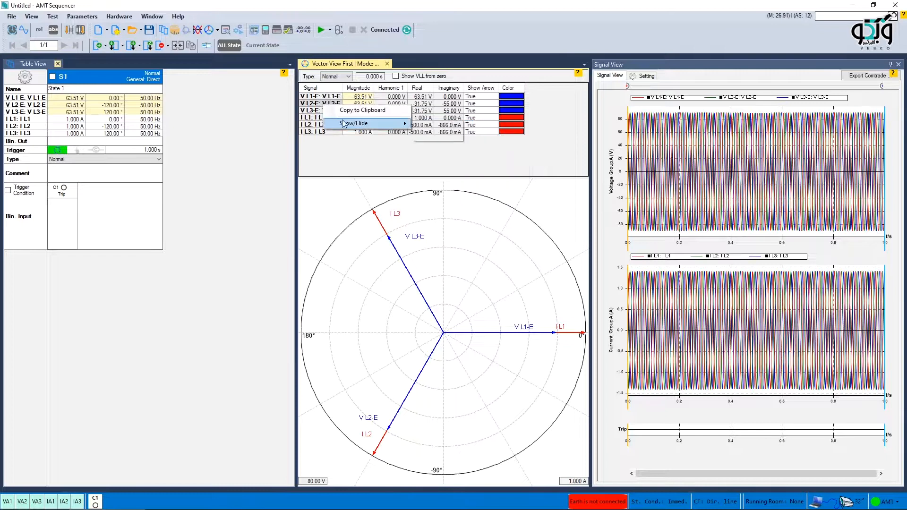
mouse_move(360, 123)
mouse_move(435, 123)
left_click(473, 156)
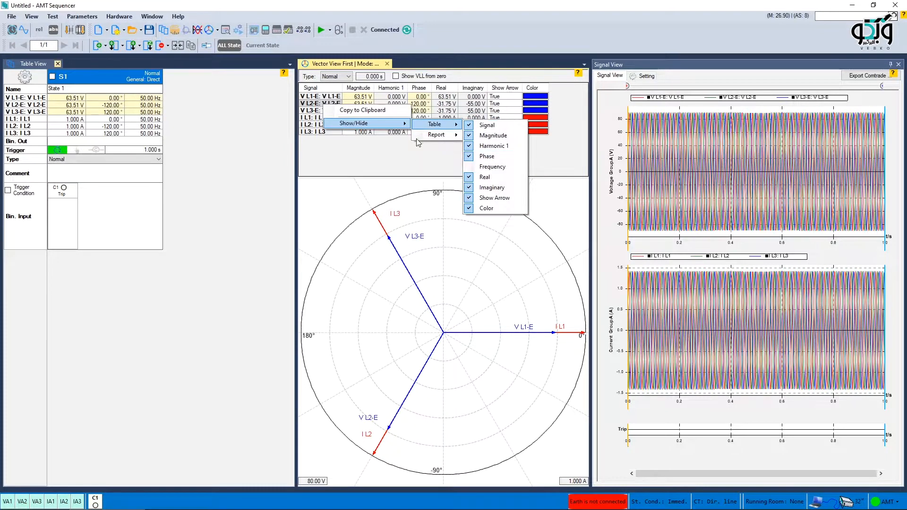
left_click(383, 162)
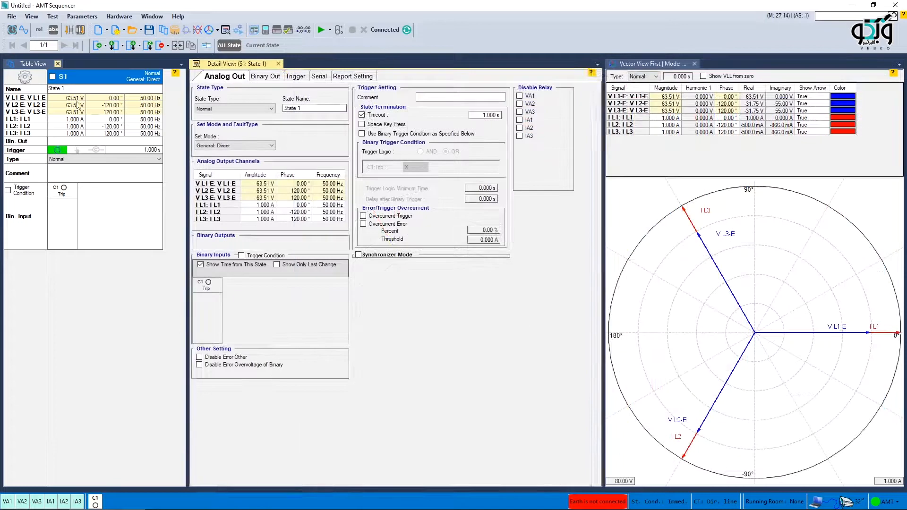
Link V L1-E's amplitude to a RIO parameter in XRio with a factor of 0.2, and set V L2-E's amplitude to 100 V.
right_click(78, 105)
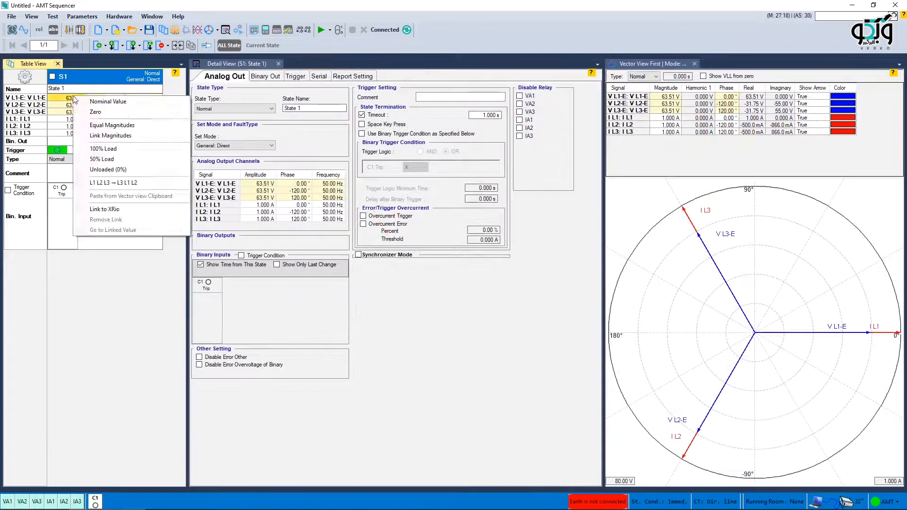
left_click(94, 210)
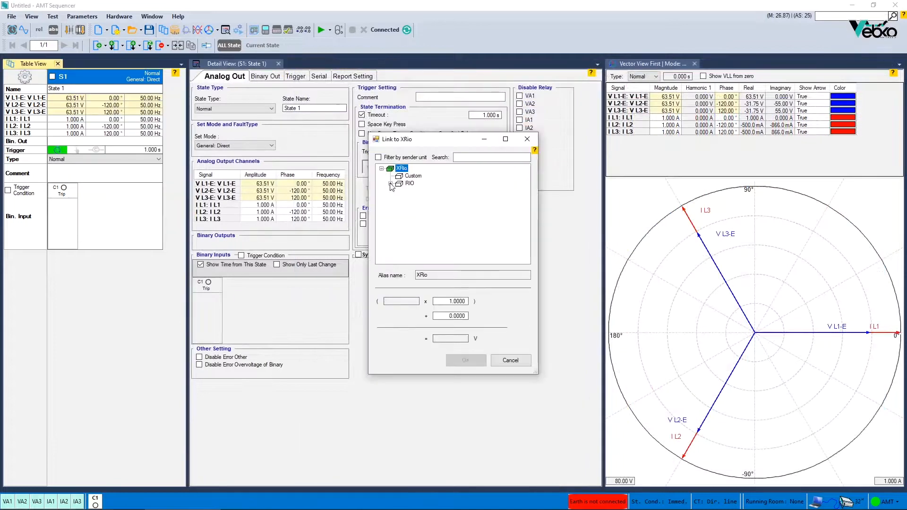
left_click(391, 184)
left_click(409, 213)
left_click(439, 237)
left_click(451, 302)
type("0.2")
left_click(466, 360)
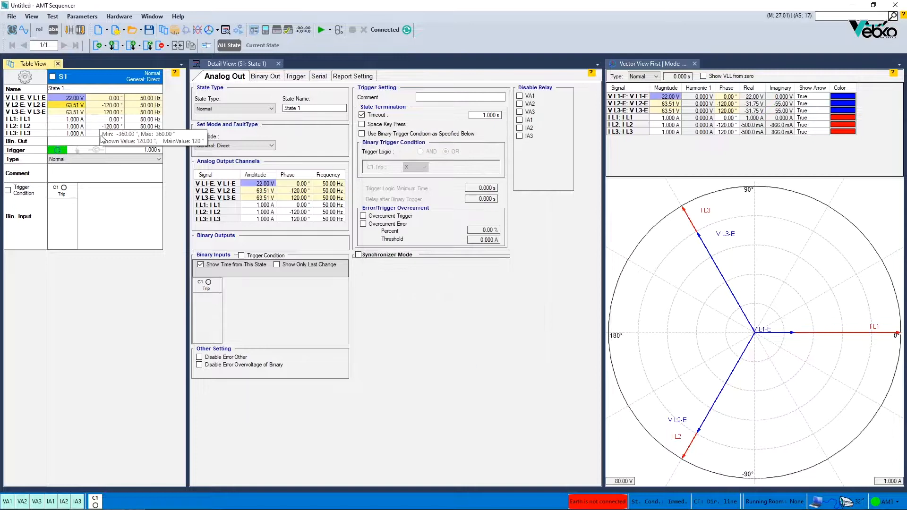
left_click(523, 293)
left_click(488, 304)
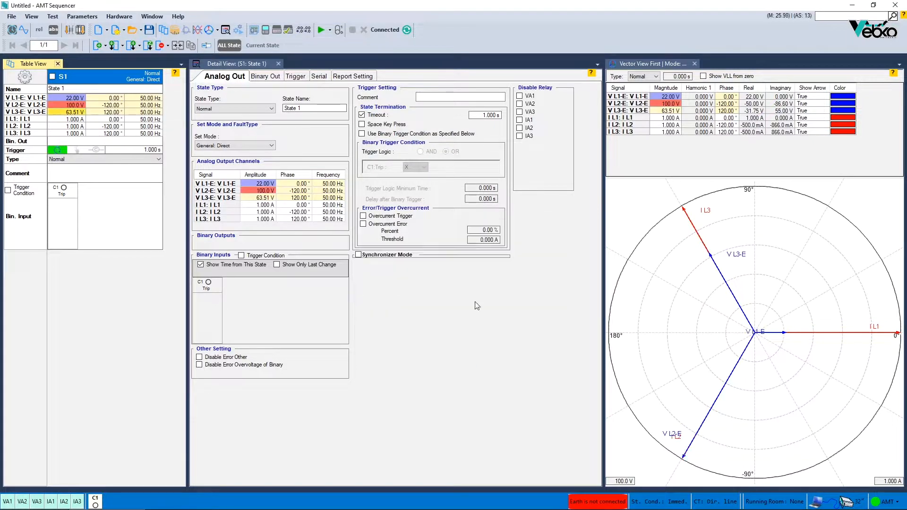
Link I L2's magnitude in the vector view to an XRio parameter with a factor of 0.5.
left_click(666, 125)
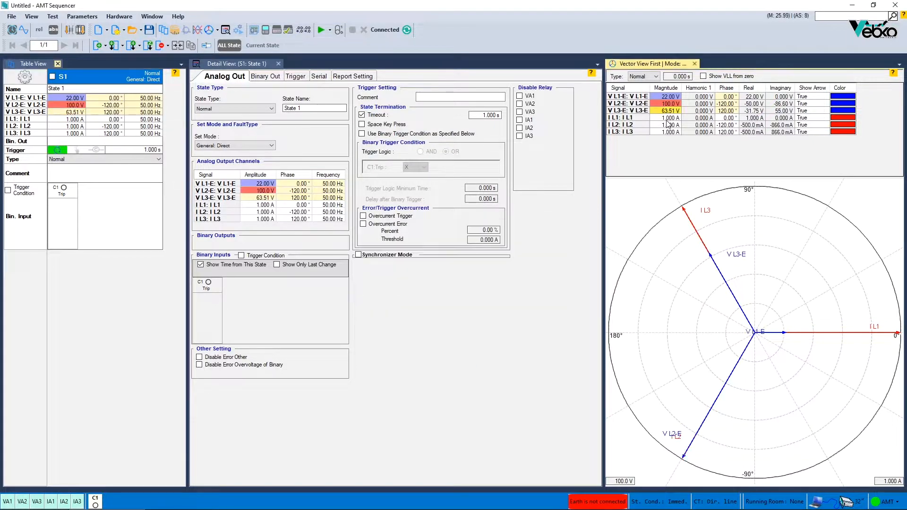
right_click(666, 126)
left_click(701, 195)
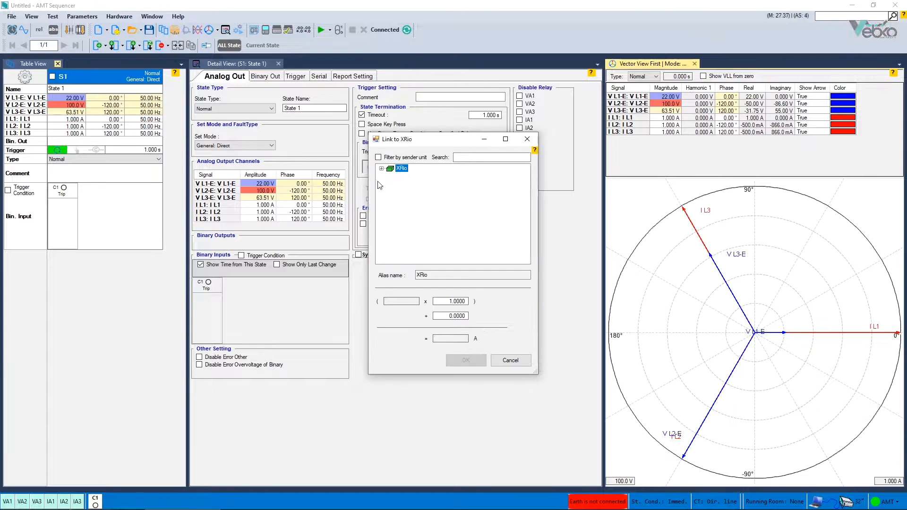
left_click(434, 252)
left_click(459, 303)
type("0.5")
key("Return")
left_click(471, 358)
left_click(526, 294)
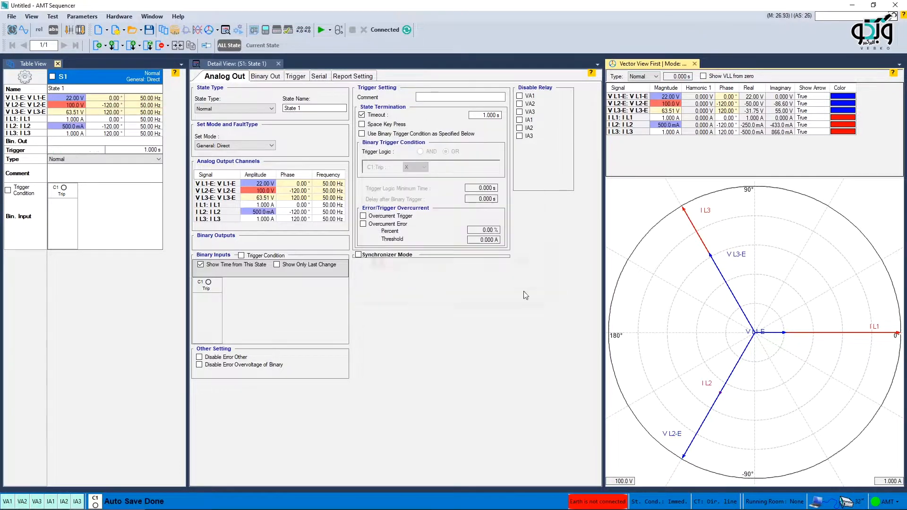
Set State 1's timeout to 0.2 s.
left_click(491, 116)
type("0.2")
key("Return")
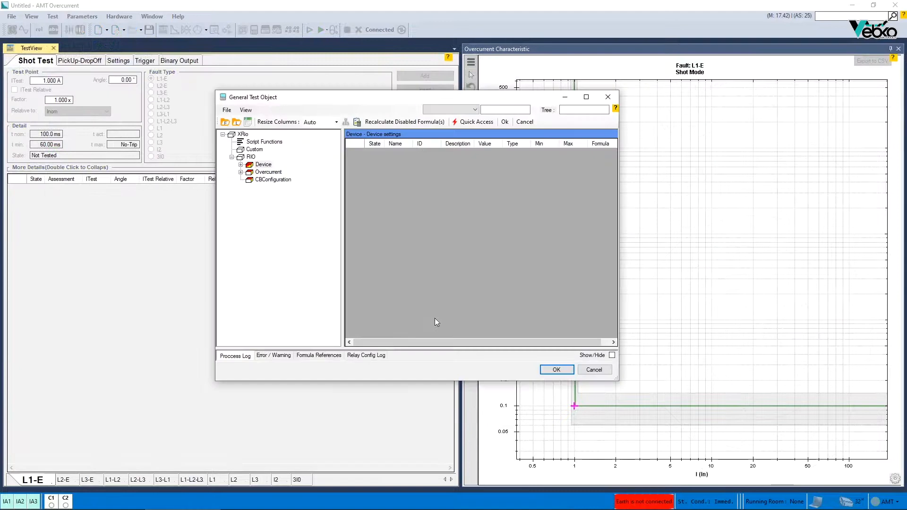
In AMT Overcurrent, open the test object's Overcurrent parameters and set the I #1 Phase element's direction to Forward.
double_click(265, 172)
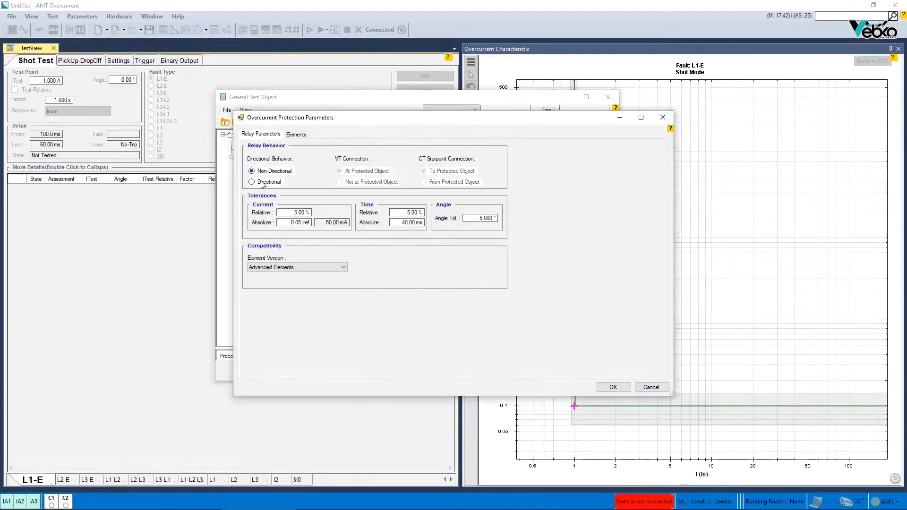
left_click(297, 134)
left_click(631, 171)
left_click(631, 171)
left_click(618, 187)
Try RCA - 90 angles of 45° and -45° for the phase element's trip sector, and discard the parameter changes.
left_click(347, 225)
left_click(288, 245)
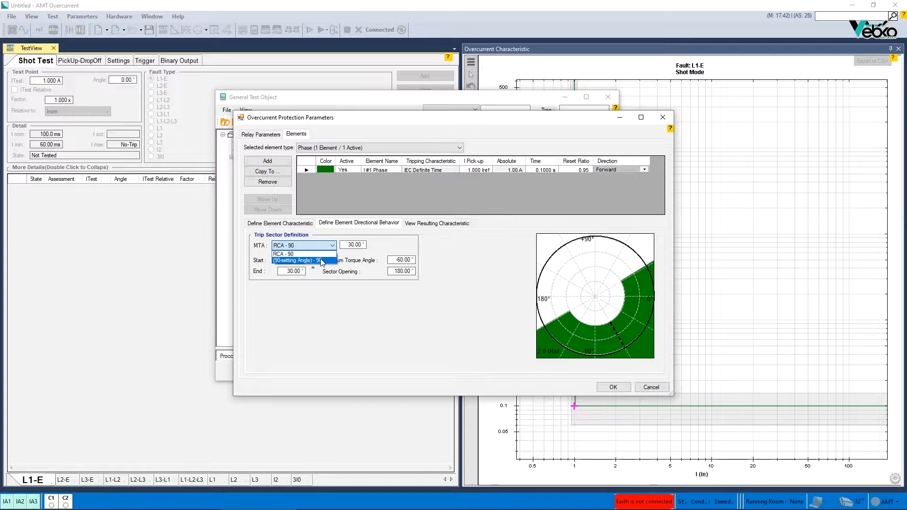
left_click(361, 246)
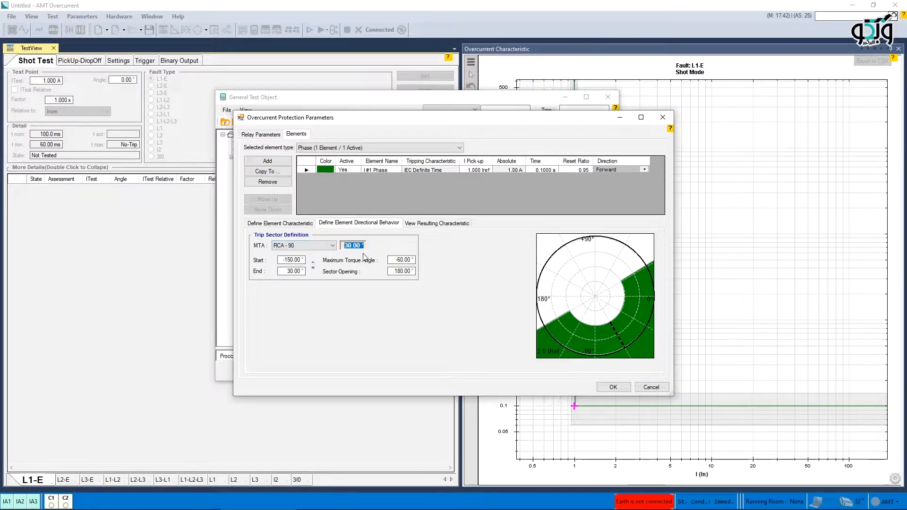
type("45")
key("Return")
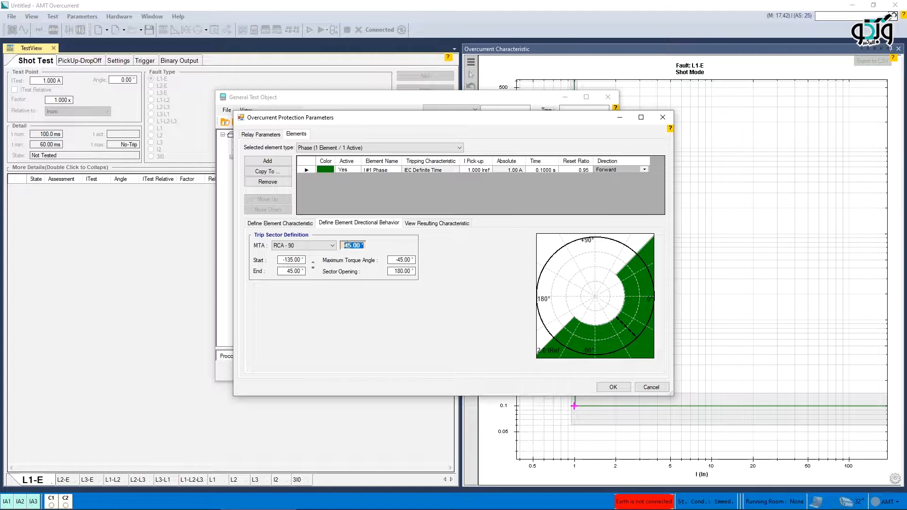
key("Return")
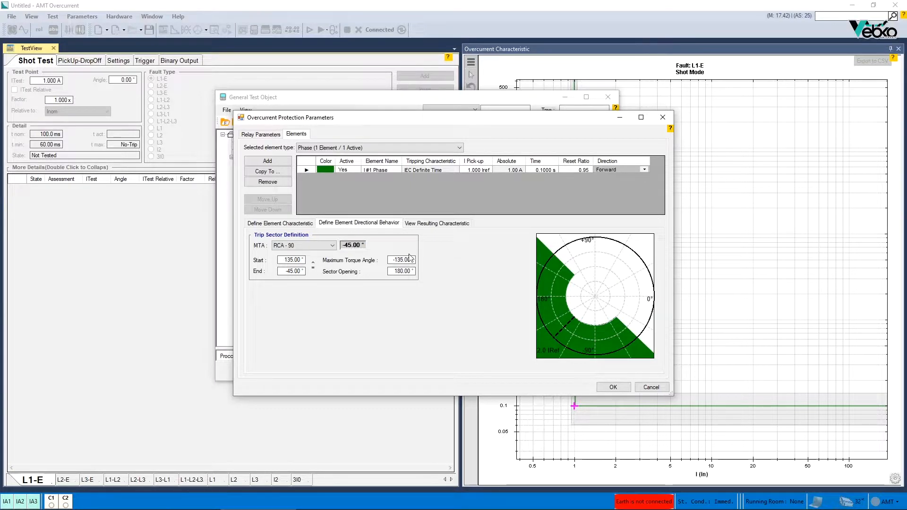
left_click(651, 387)
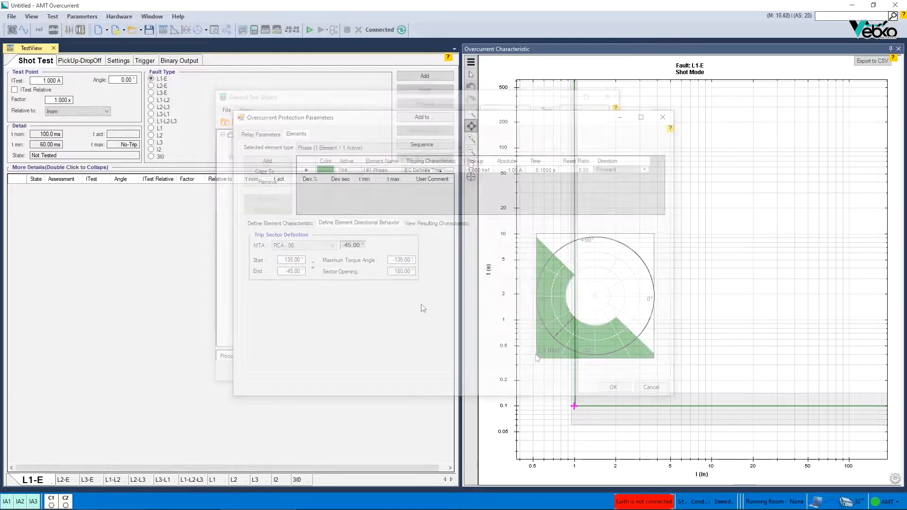
Switch to the PickUp-DropOff test and open the elements of the test object's Overcurrent protection parameters.
left_click(83, 60)
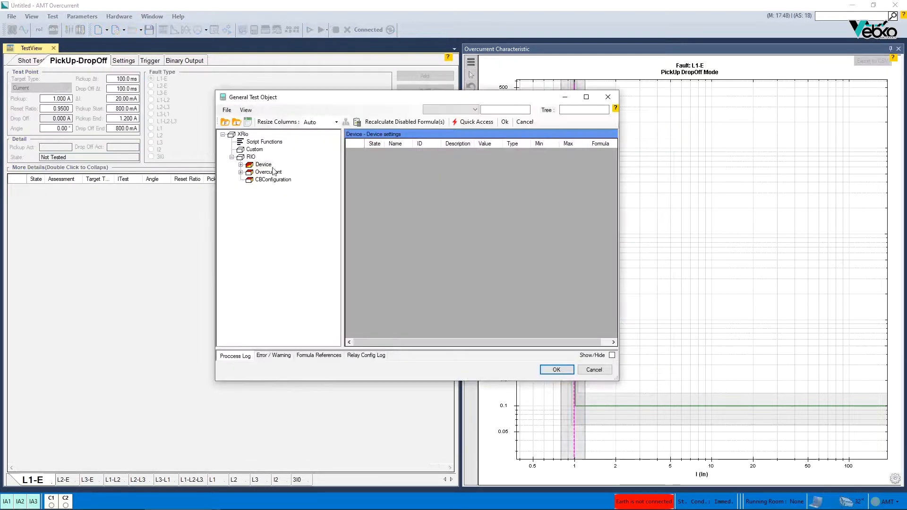
double_click(273, 172)
left_click(293, 137)
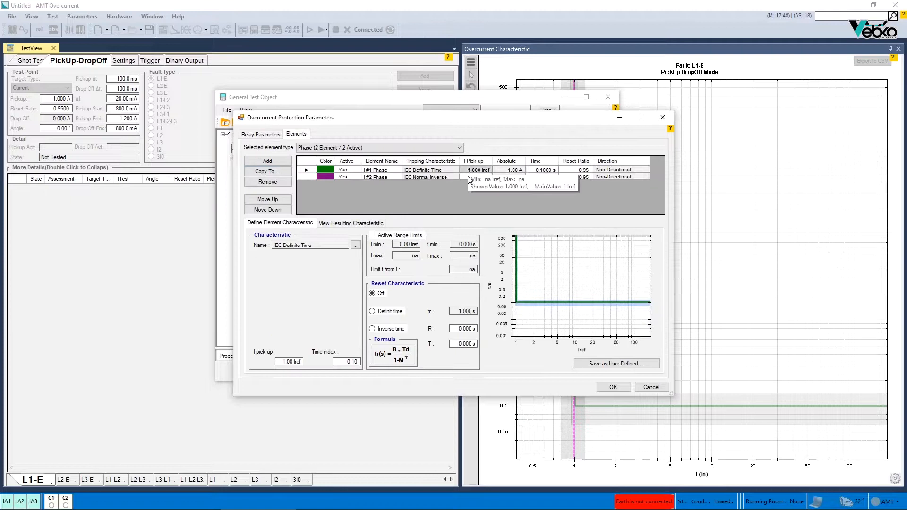
Add a zero sequence overcurrent element with a pick-up of 10 Iref.
left_click(331, 147)
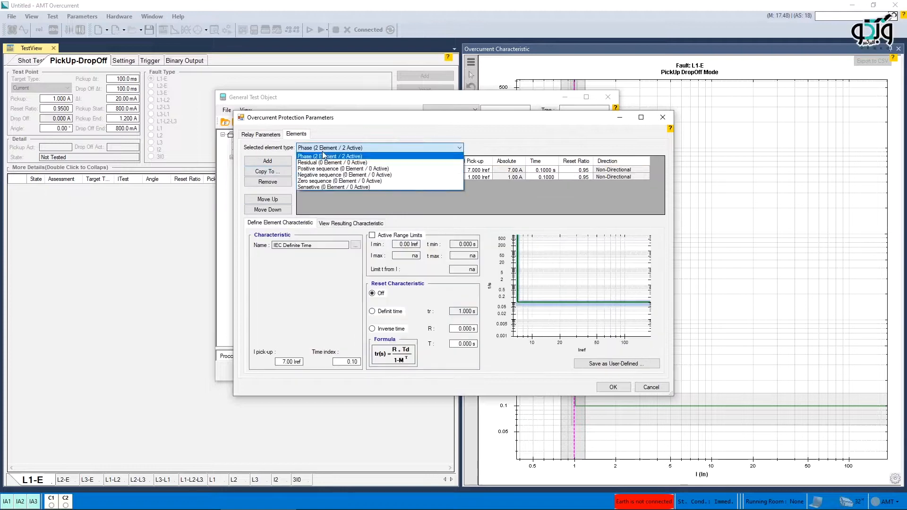
left_click(326, 181)
left_click(267, 161)
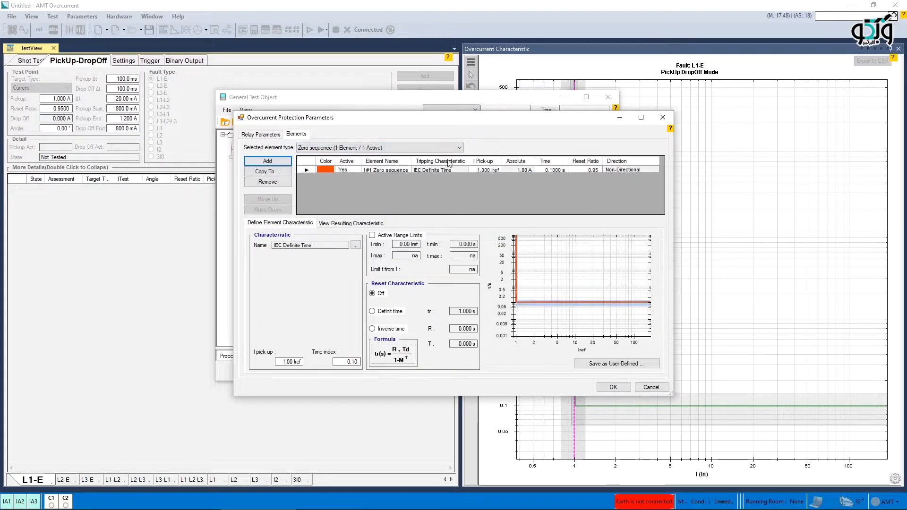
left_click(487, 170)
type("10")
key("Tab")
Review the resulting characteristics of the zero sequence and phase elements, and accept the protection parameters and test object.
left_click(352, 223)
left_click(280, 223)
left_click(316, 148)
left_click(316, 160)
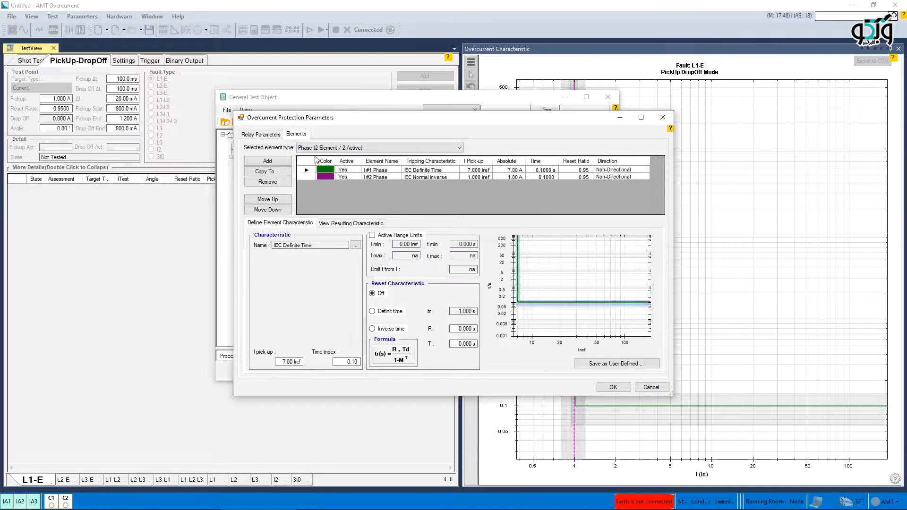
left_click(352, 223)
left_click(613, 387)
left_click(550, 372)
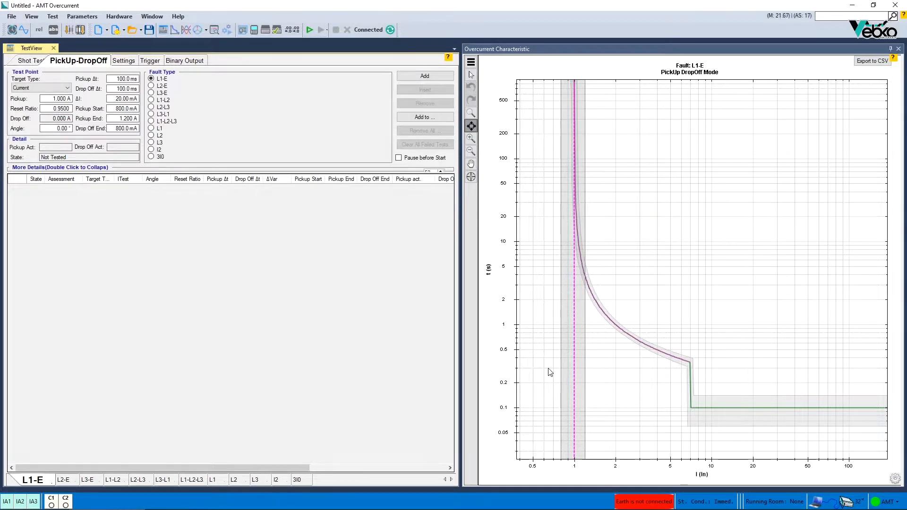
Take the test point's pickup from element I #1 Phase, and replace it with that of element I #2 Phase.
right_click(46, 102)
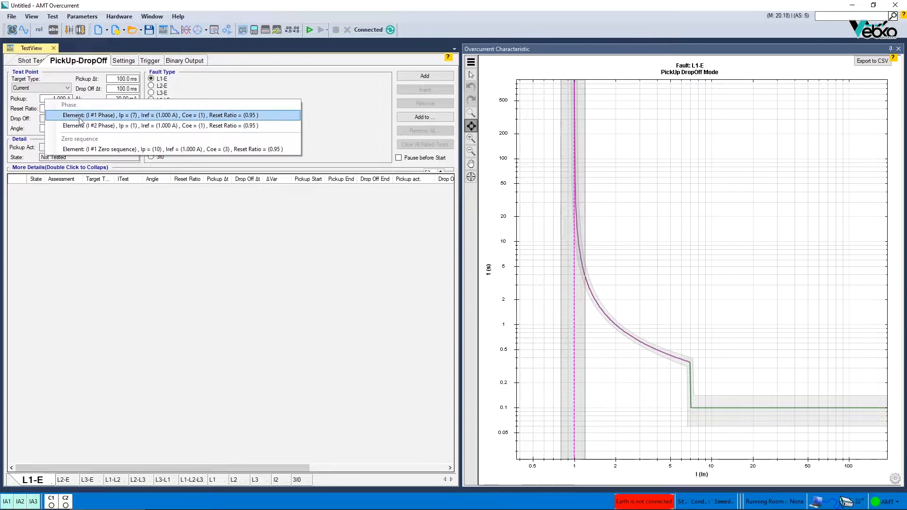
left_click(81, 115)
right_click(52, 99)
left_click(61, 127)
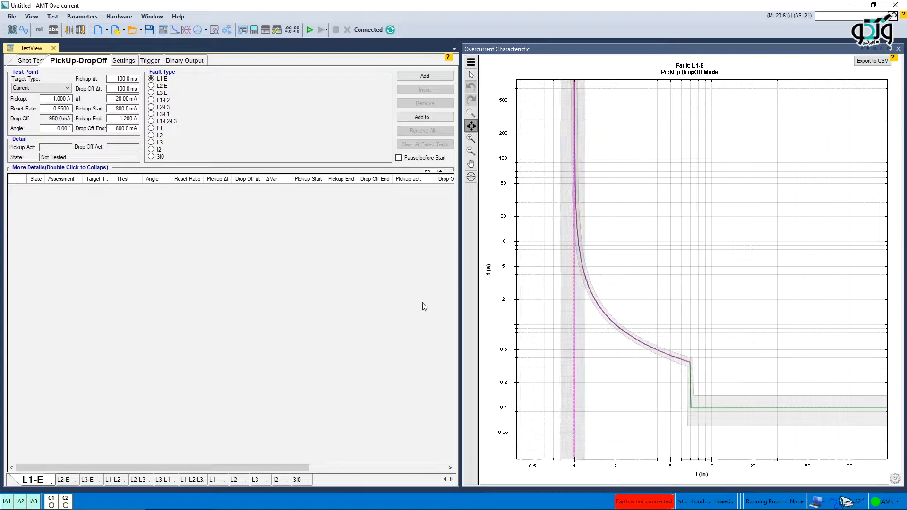
Enable Show Curve Information for the overcurrent characteristic chart.
left_click(896, 479)
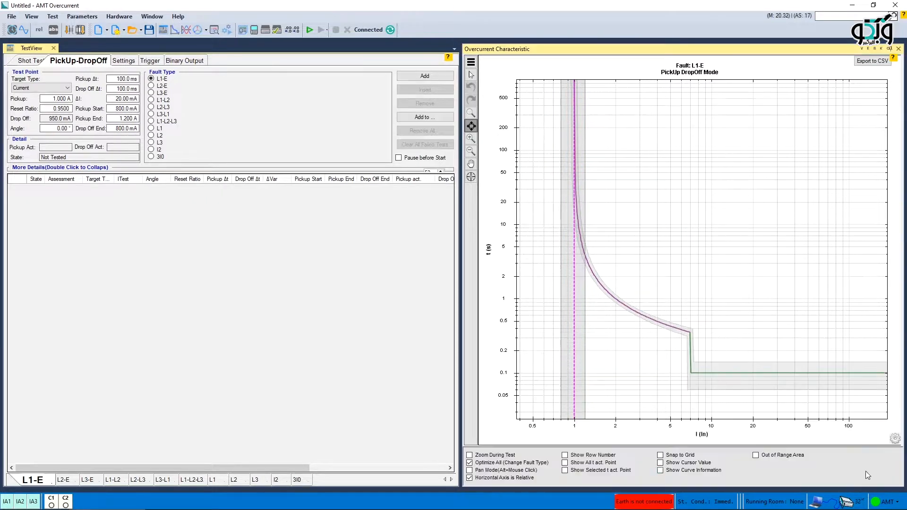
left_click(661, 470)
left_click(371, 327)
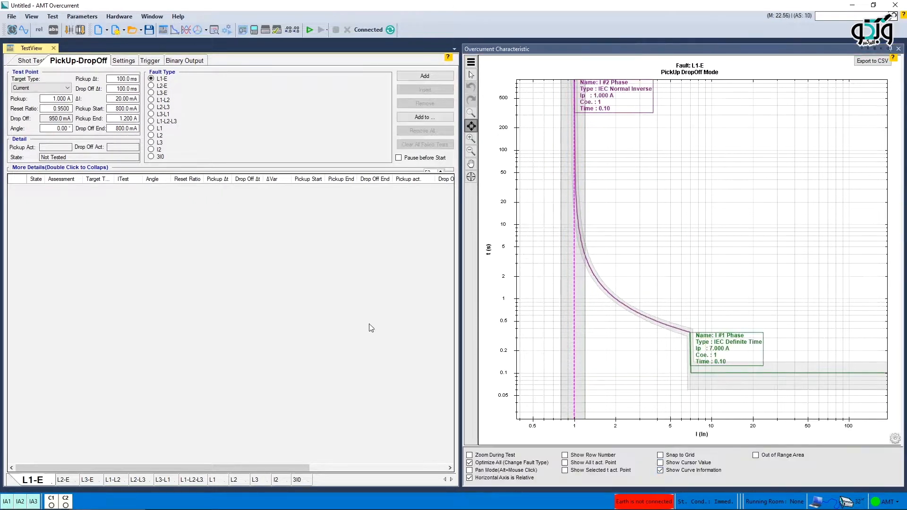
Open the test object's overcurrent protection parameters and set the direction of both phase elements to Forward.
key("ctrl+t")
double_click(269, 172)
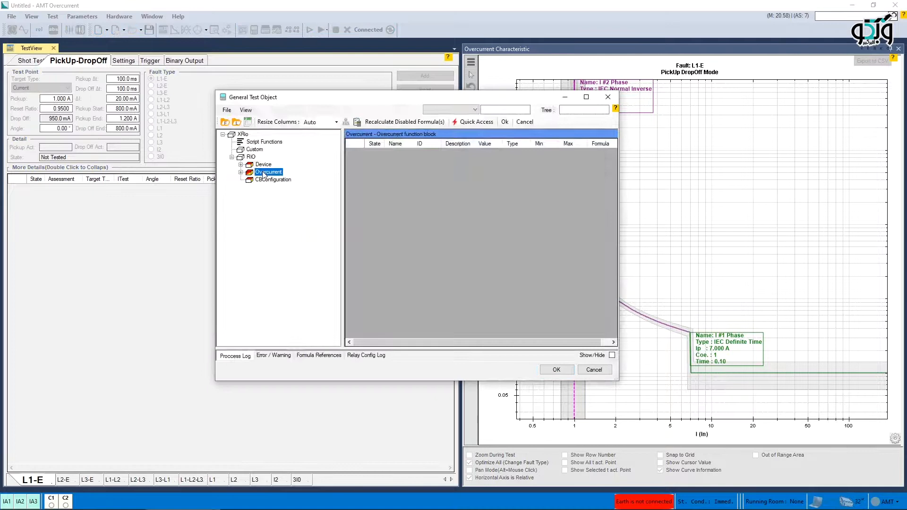
left_click(257, 182)
left_click(297, 135)
left_click(615, 177)
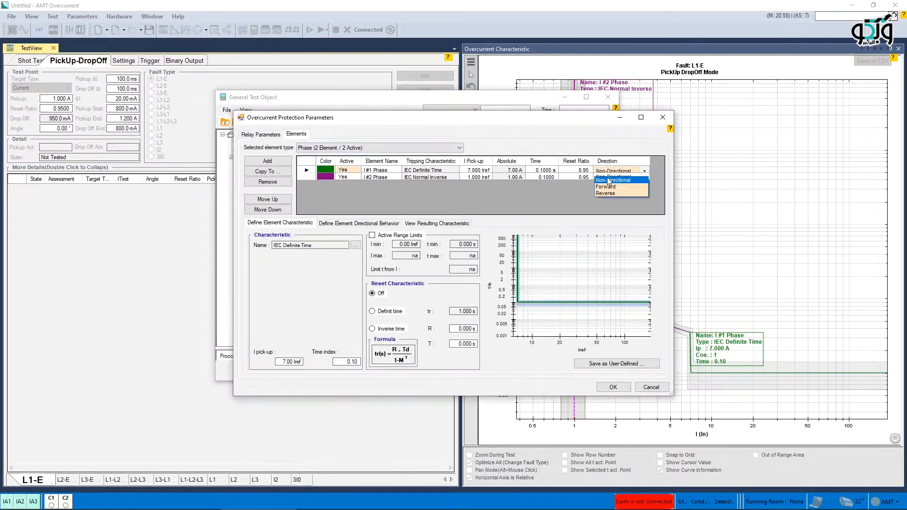
left_click(587, 190)
Set the zero sequence element's direction to Forward and show its directional behavior.
left_click(378, 147)
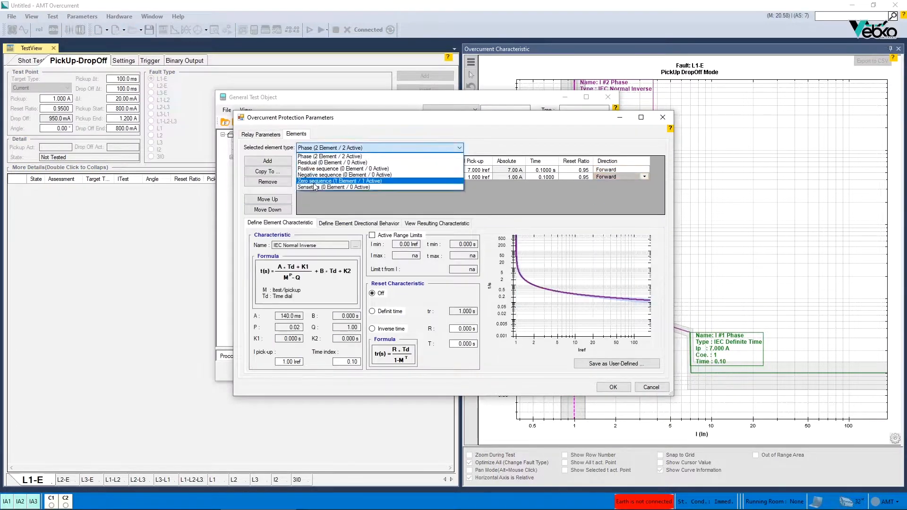
left_click(331, 188)
left_click(384, 225)
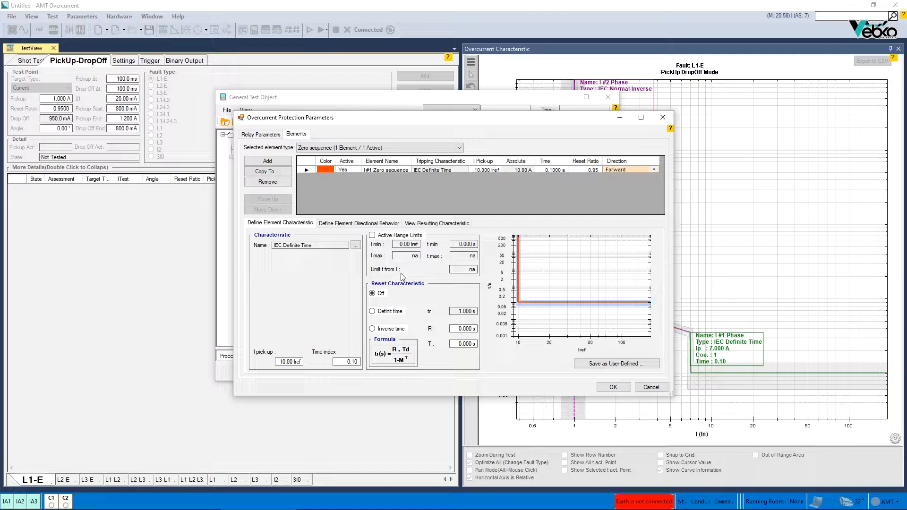
Check the directional behavior of the two phase elements, and accept the protection parameters and the test object.
left_click(378, 148)
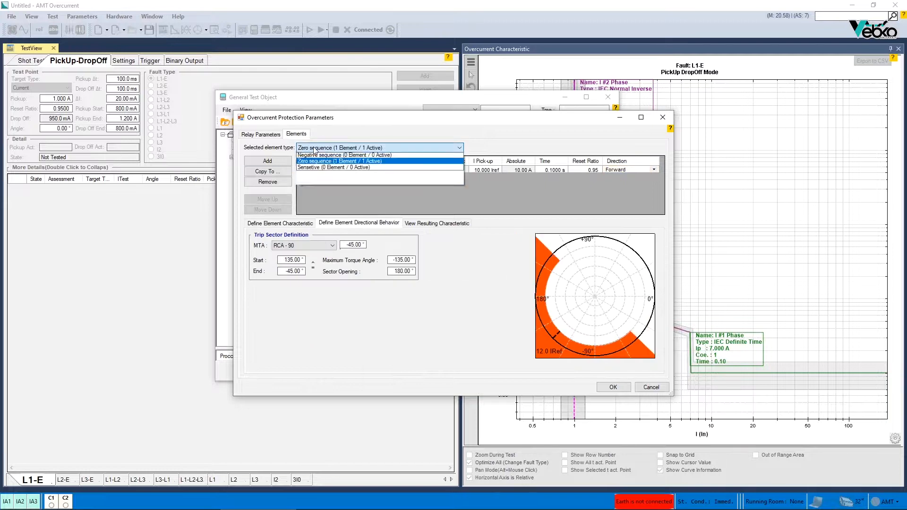
left_click(326, 155)
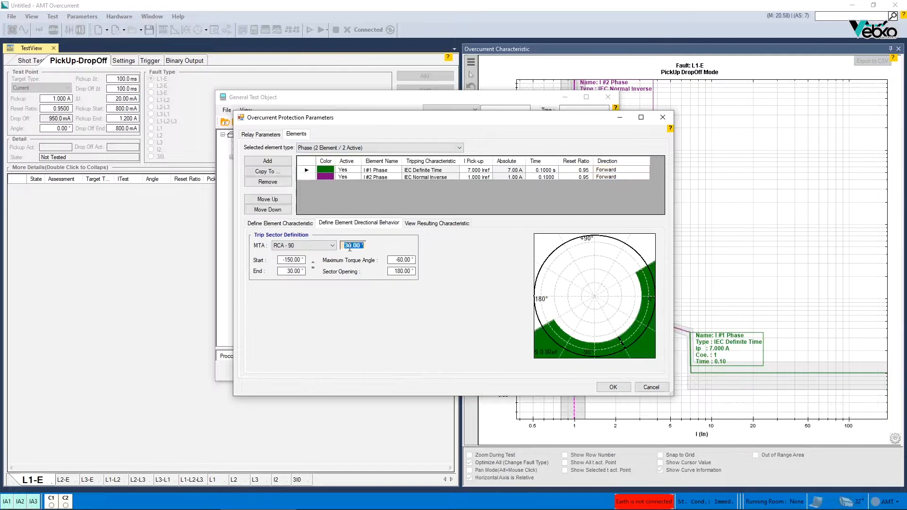
left_click(309, 177)
left_click(613, 387)
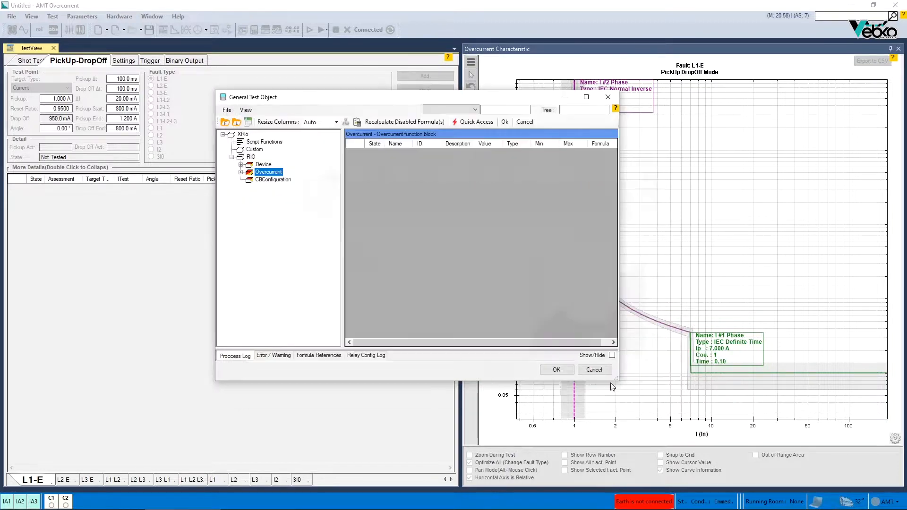
left_click(557, 372)
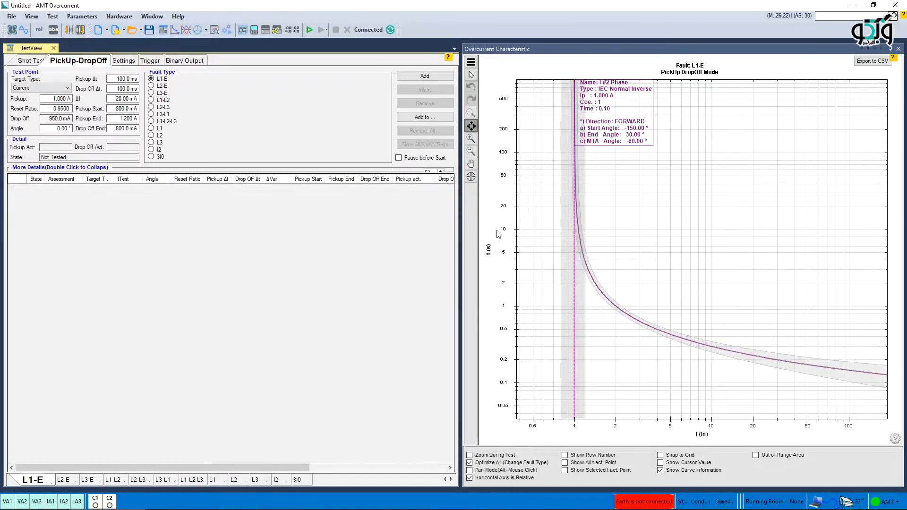
left_click(471, 128)
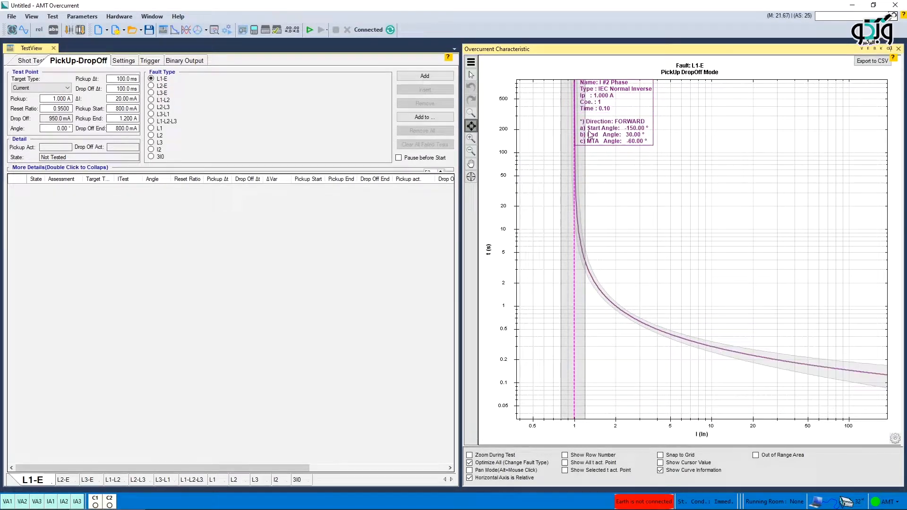
left_click(397, 320)
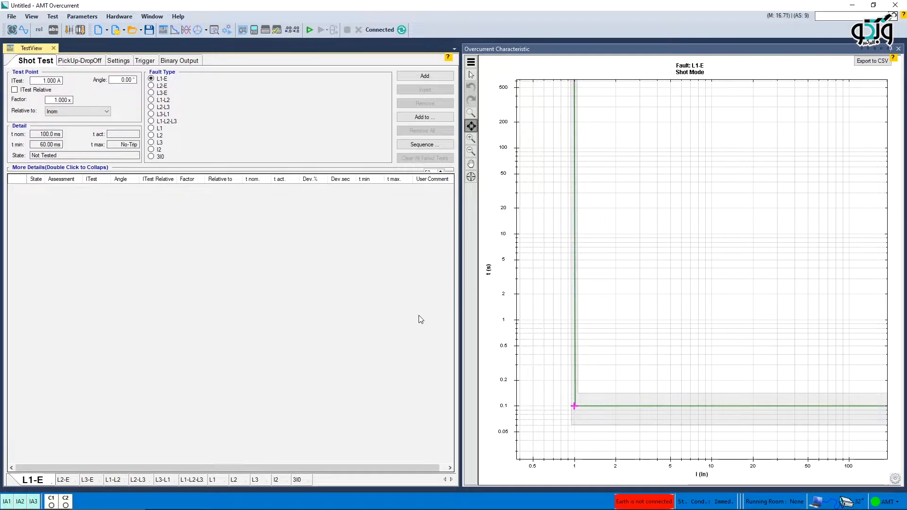
Define a shot test point sequence with a current start value of 2 A, end value of 10 A and step size of 1 A.
left_click(425, 144)
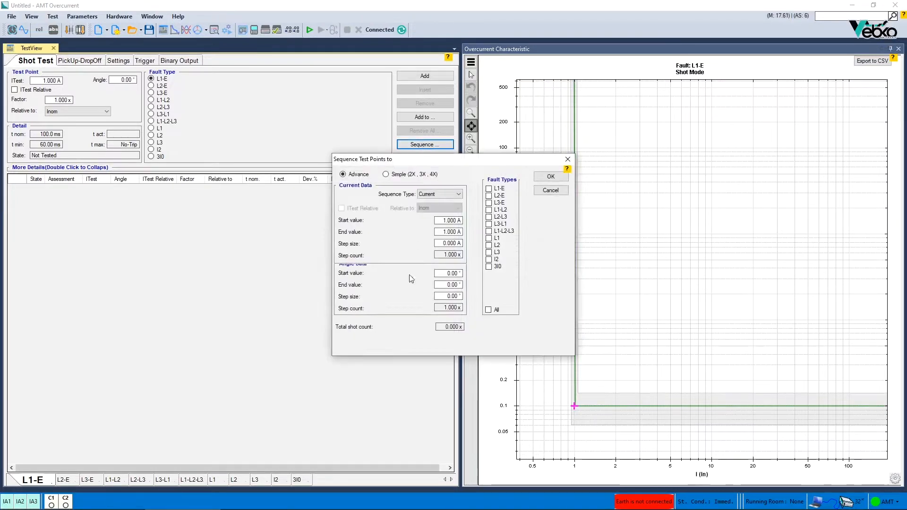
key("Tab")
key("Tab")
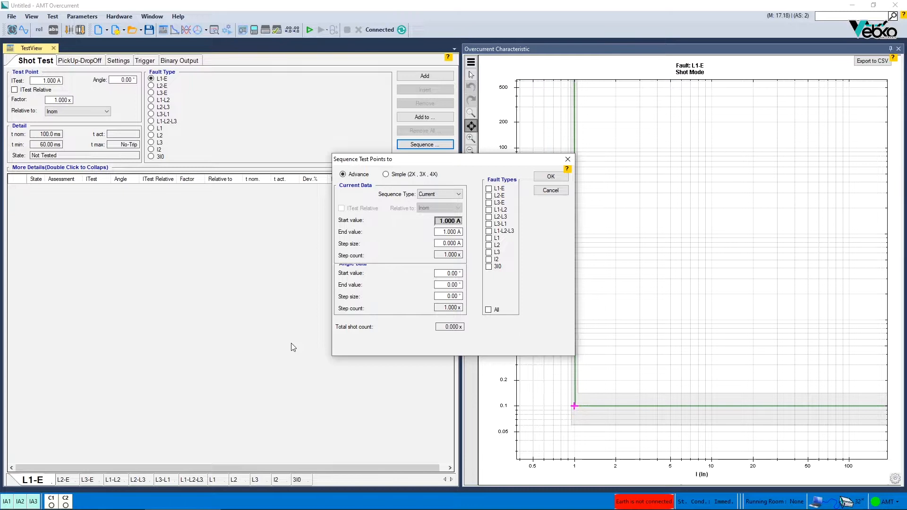
type("2")
key("Tab")
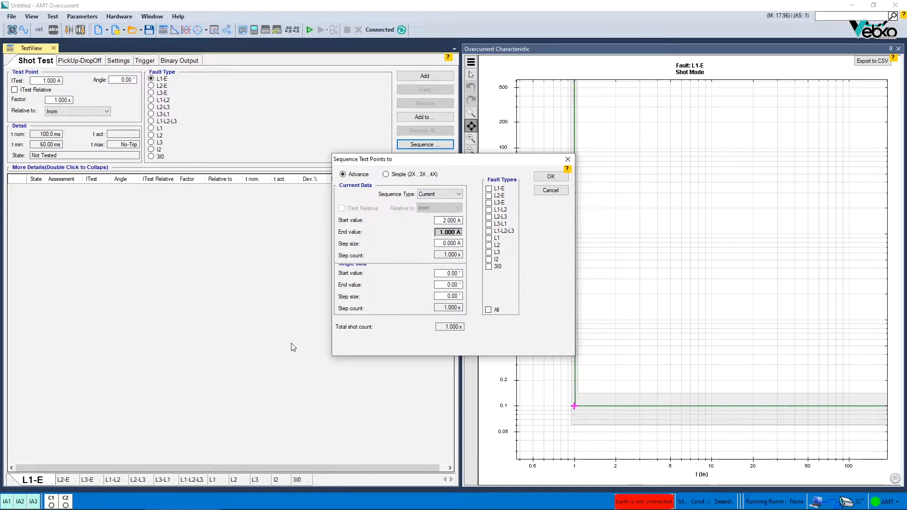
type("10")
key("Tab")
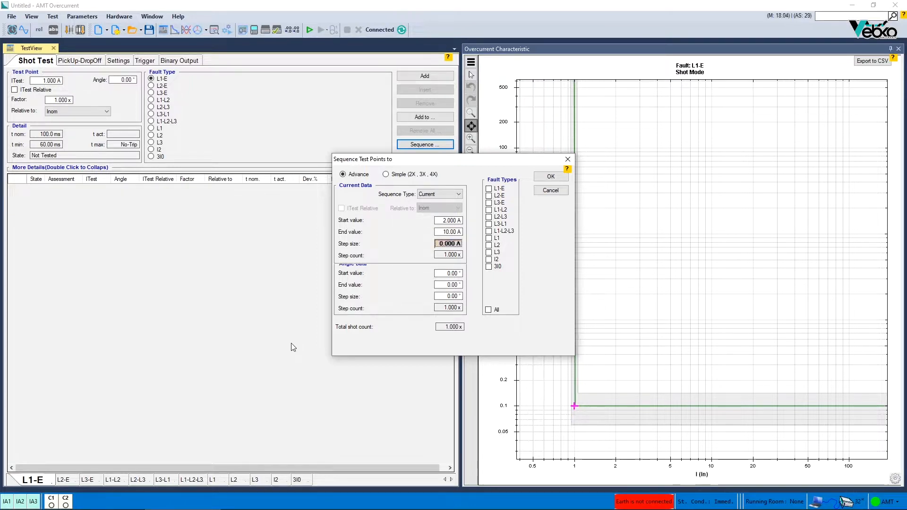
type("1")
key("Tab")
Pass over the sequence's angle data and move through the fault types list.
key("Tab")
key("Tab")
key("Tab")
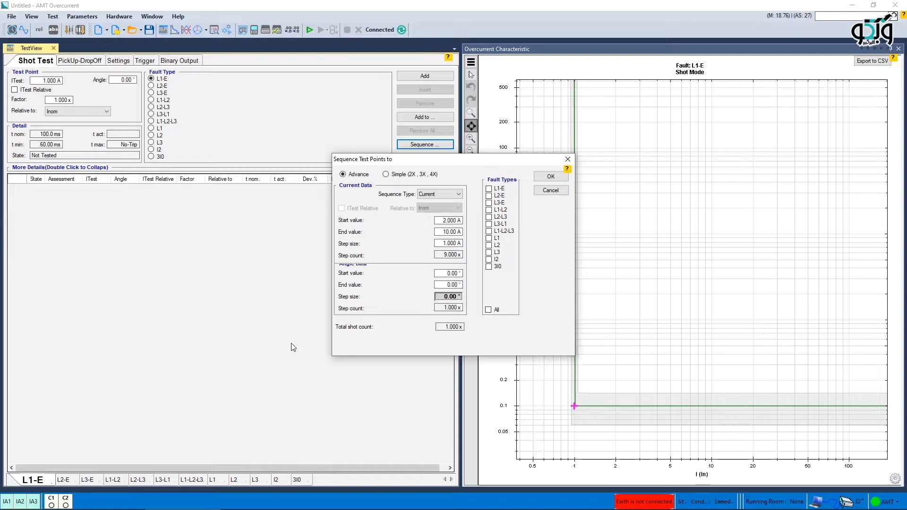
key("Tab")
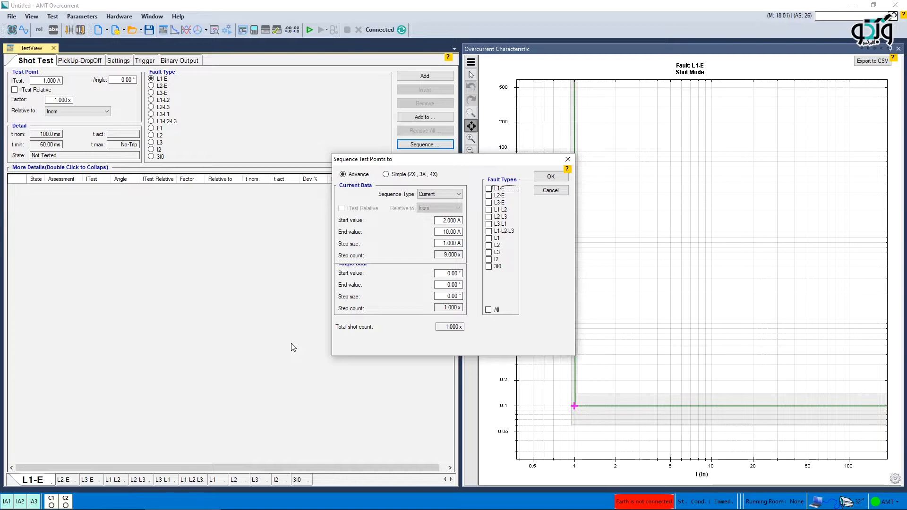
key("Down")
key("Tab")
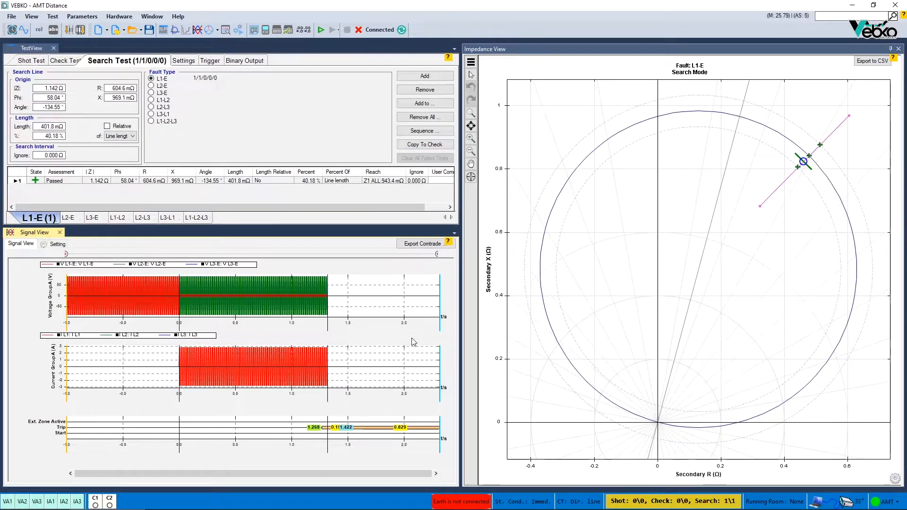
In AMT Distance, draw an L1-E search line about 185.4 mΩ long at -98.33° across the zone's upper boundary, and add it to the tests.
mouse_move(768, 198)
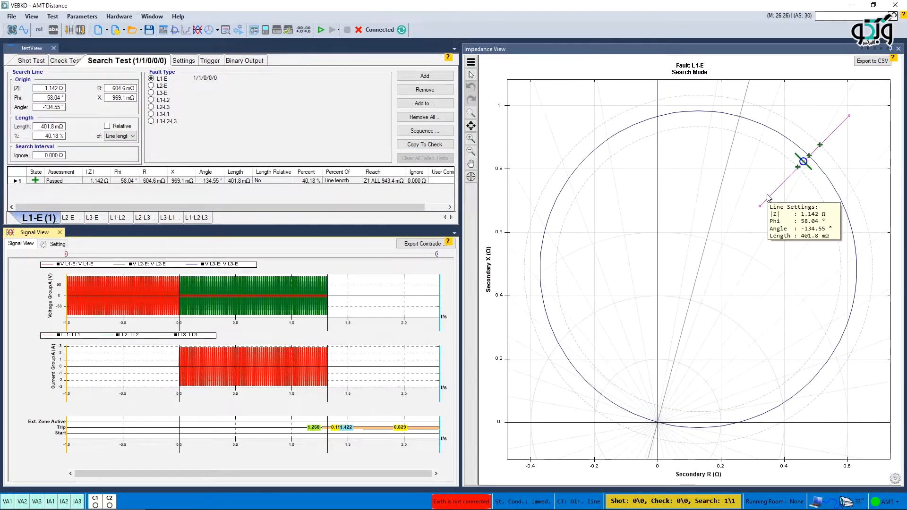
left_click(710, 91)
left_click_drag(711, 94, 702, 151)
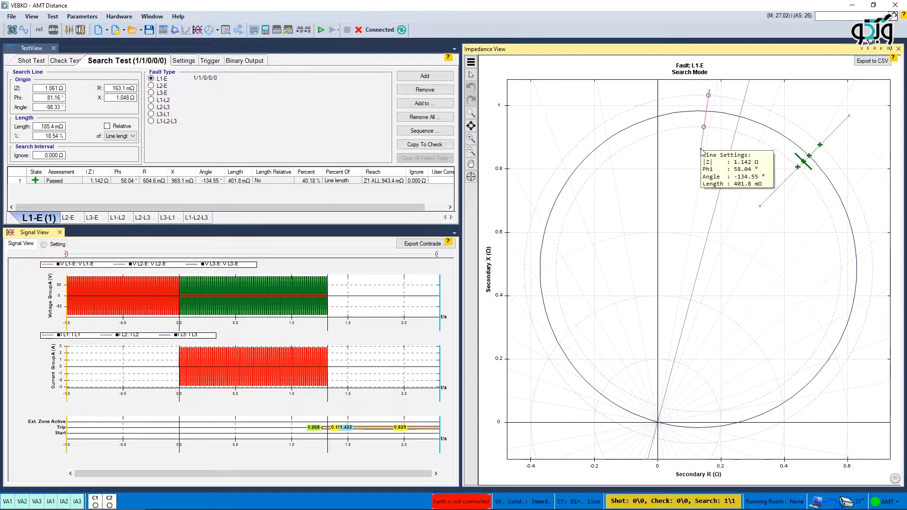
left_click(424, 78)
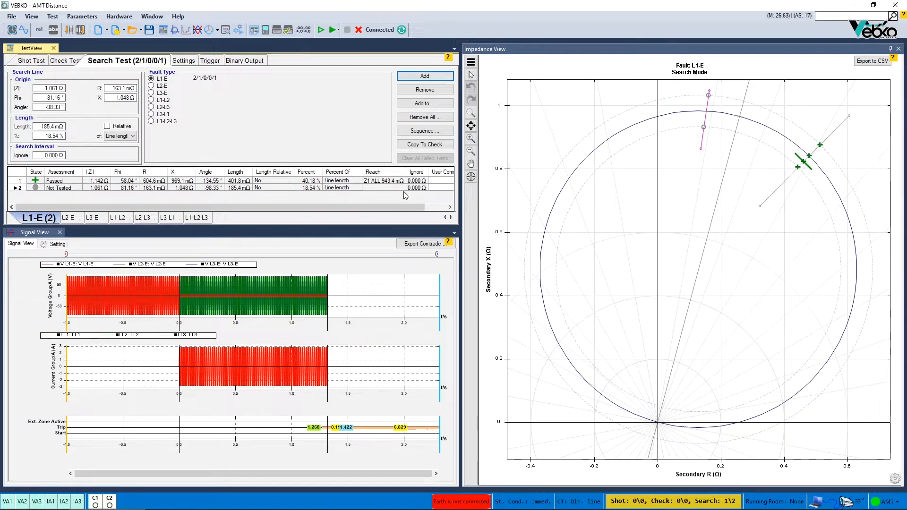
Remove the untested second search line from the L1-E search test list.
right_click(15, 188)
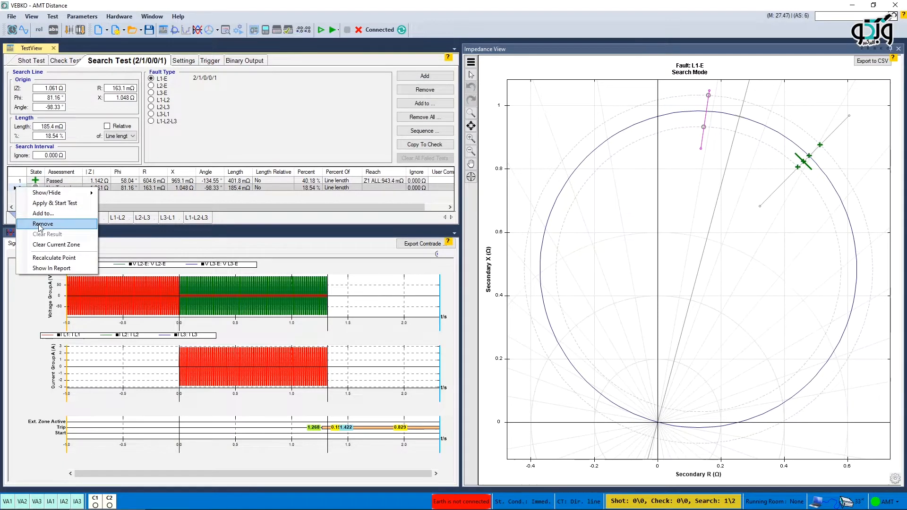
left_click(40, 225)
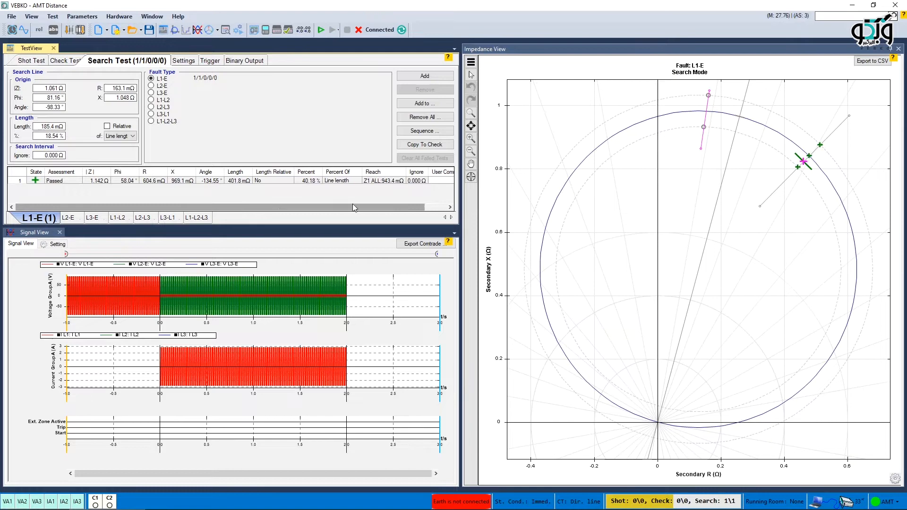
left_click(411, 273)
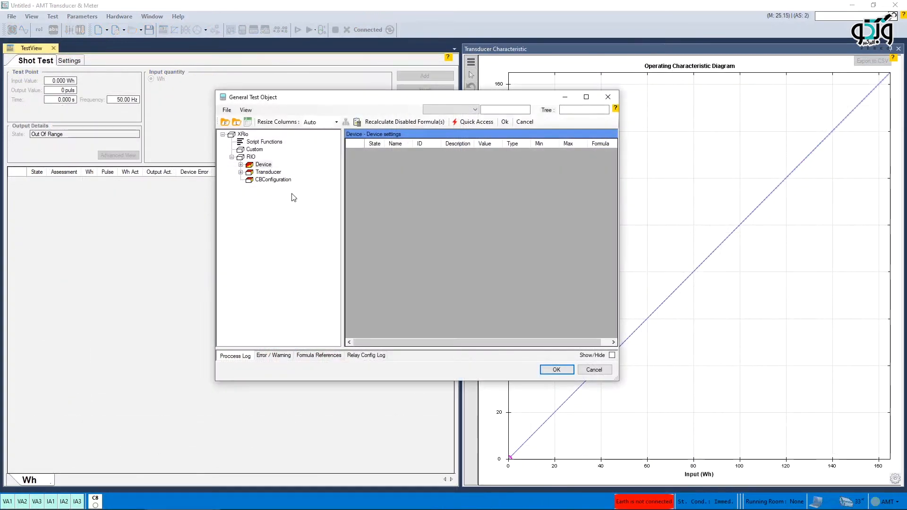
In AMT Transducer & Meter, accept the transducer properties for the 1-phase Wh function with pulse output, and the test object.
double_click(268, 172)
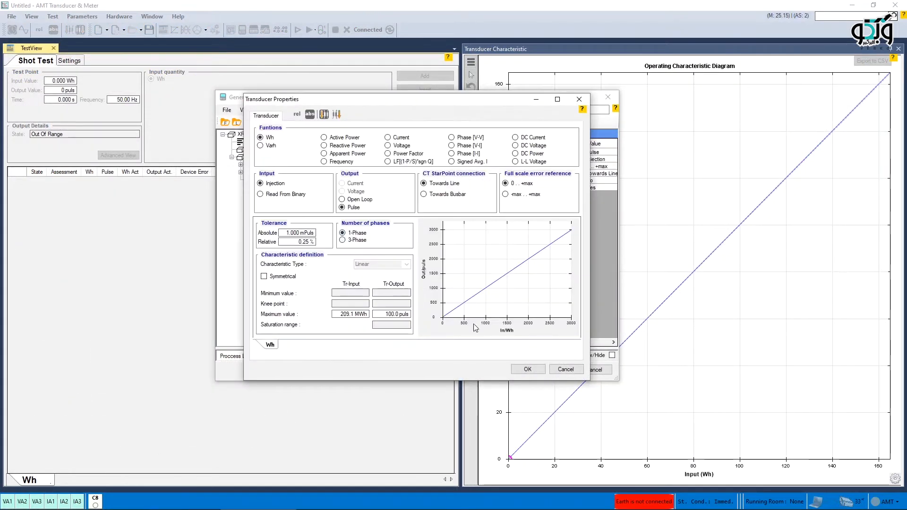
left_click(528, 369)
left_click(554, 372)
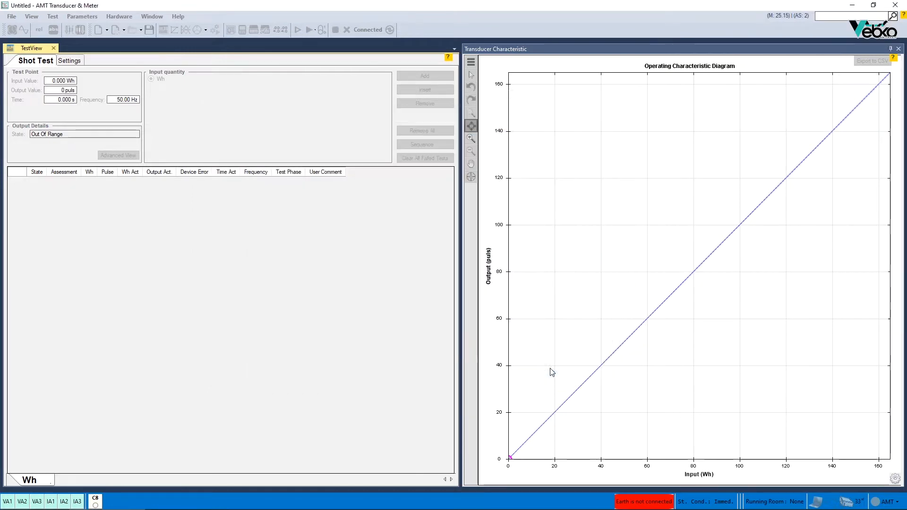
Add three Wh test points at 3, 7 and 10 Wh on the operating characteristic.
left_click(521, 450)
left_click(524, 443)
left_click(532, 436)
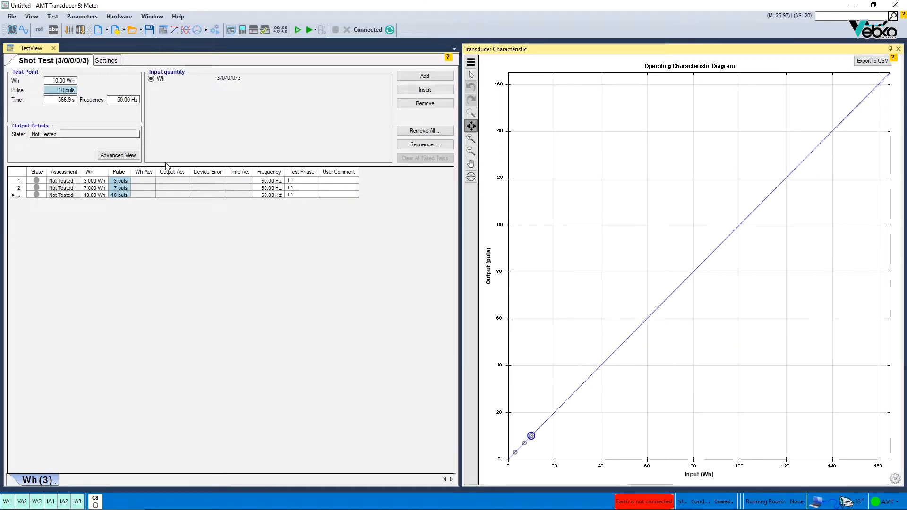
Show the Advanced View and set the test phase of the 7 Wh test point to L3.
left_click(130, 156)
left_click(301, 300)
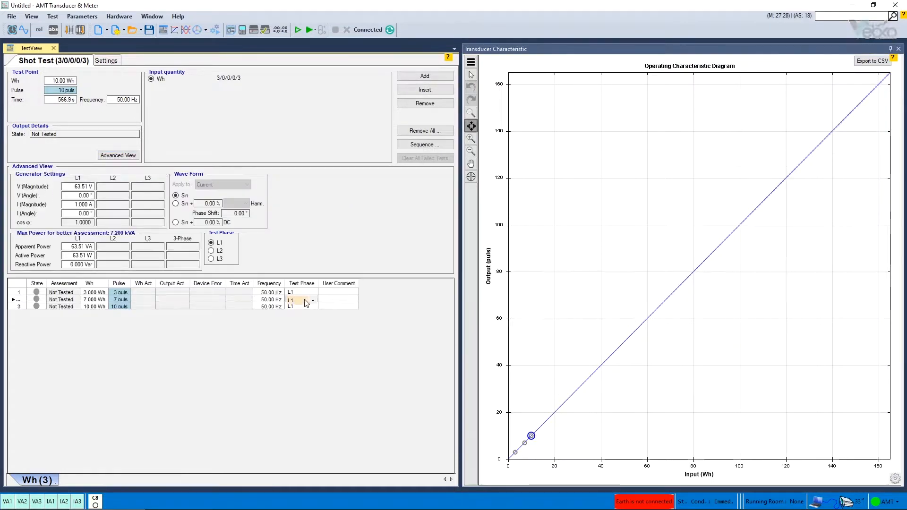
left_click(297, 322)
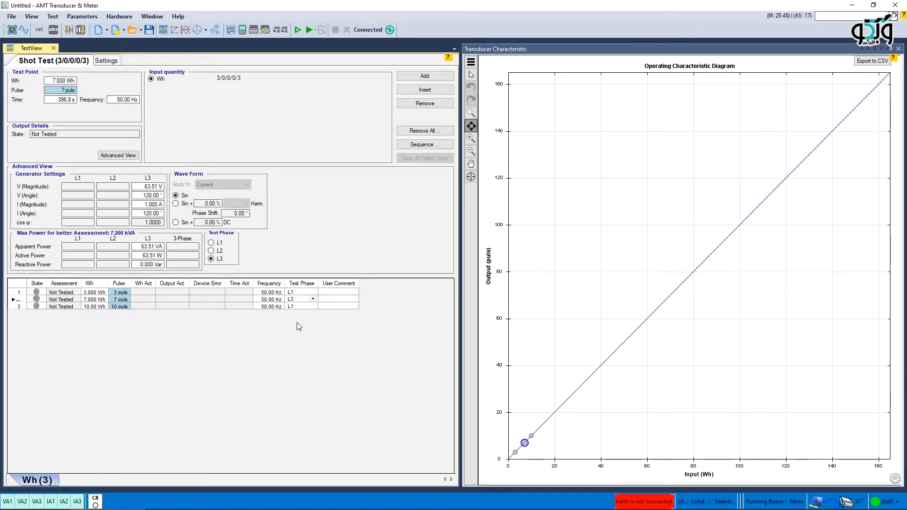
Set the test phase of the 10 Wh test point to L2, and check the generator settings of the other two points.
left_click(301, 307)
left_click(295, 323)
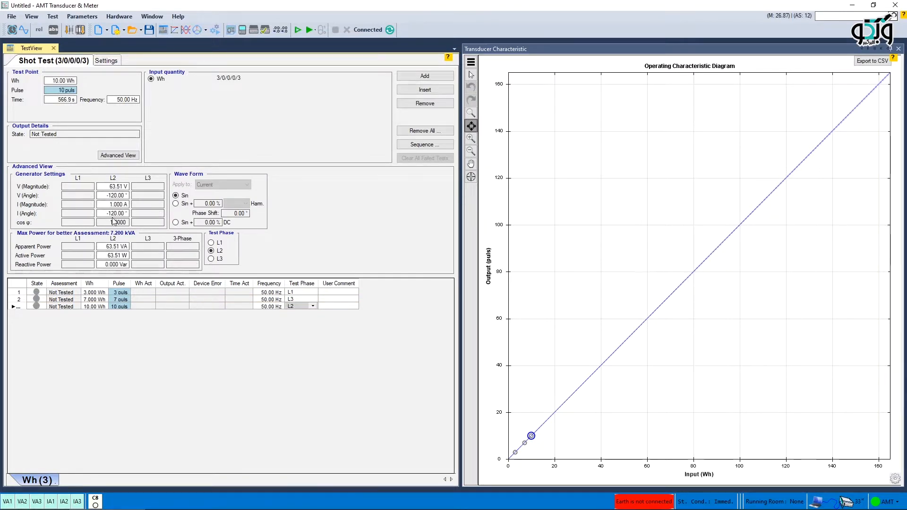
left_click(17, 299)
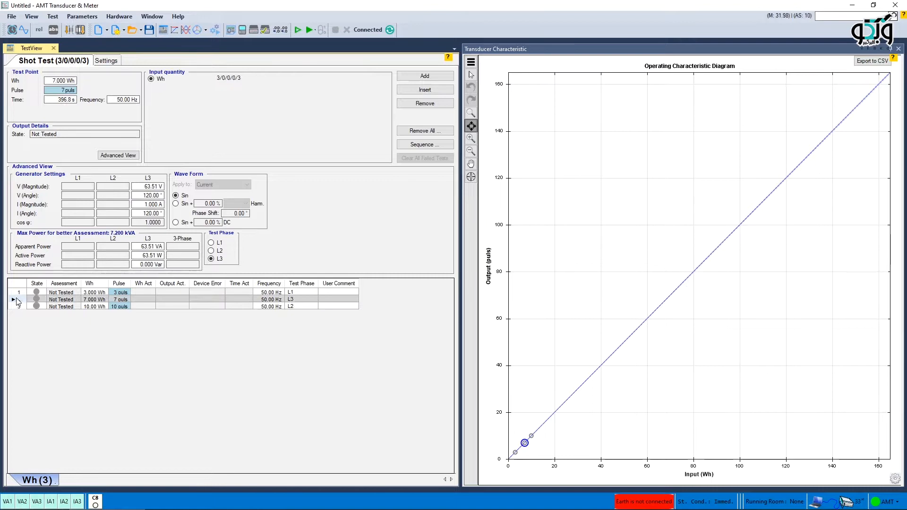
left_click(17, 293)
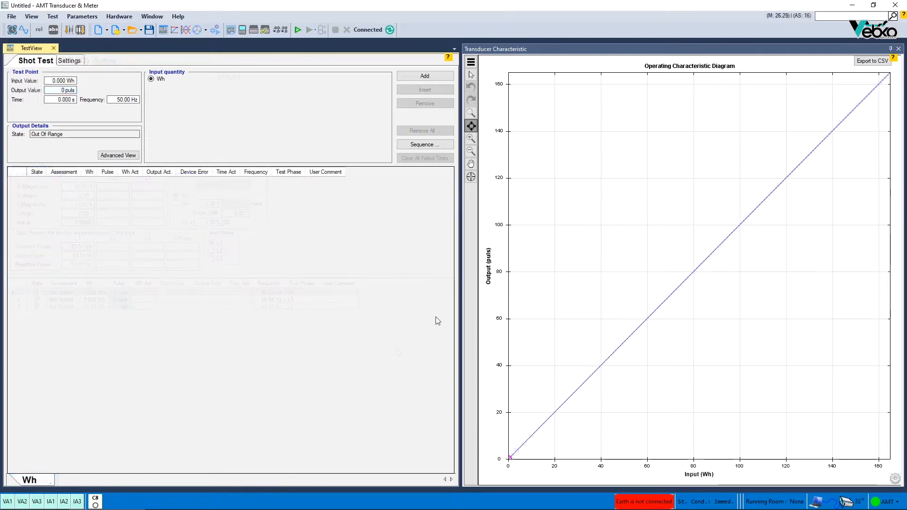
Enable the Symmetrical option in the 3-phase Wh transducer properties, and accept the properties and the test object.
key("ctrl+t")
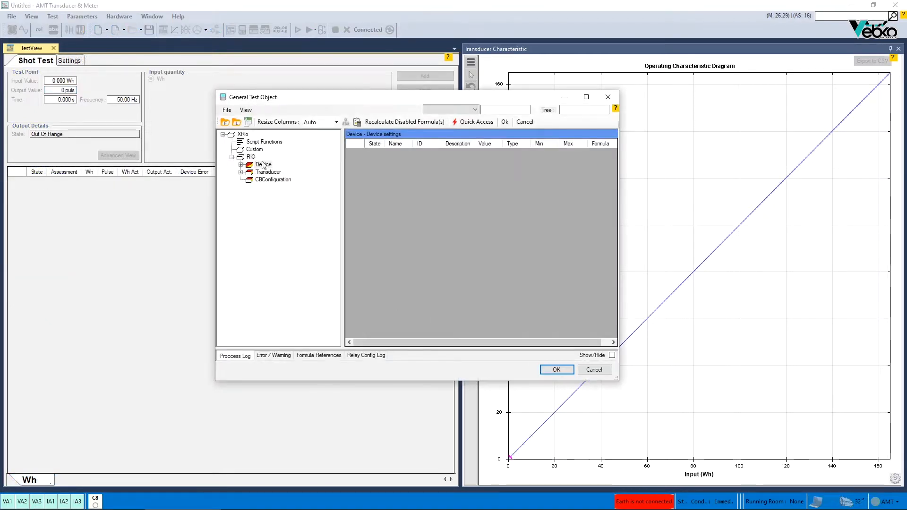
double_click(268, 172)
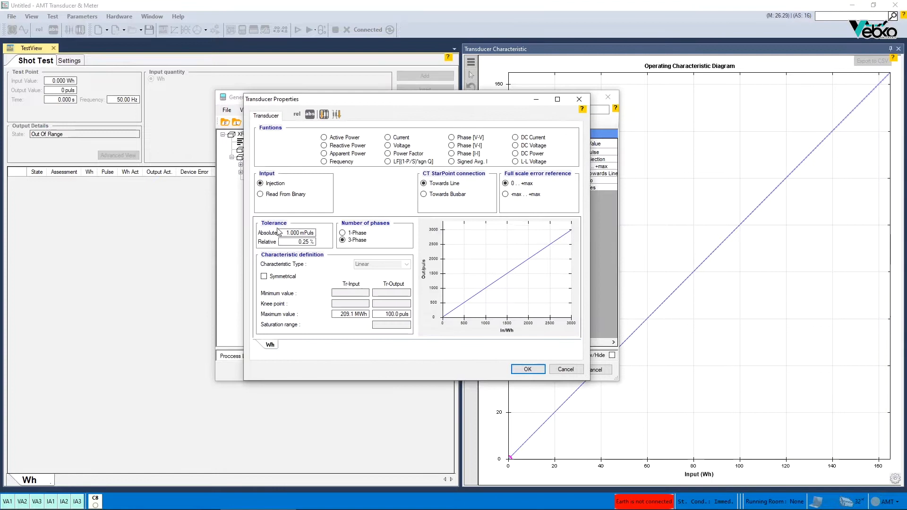
left_click(264, 277)
left_click(526, 370)
left_click(550, 371)
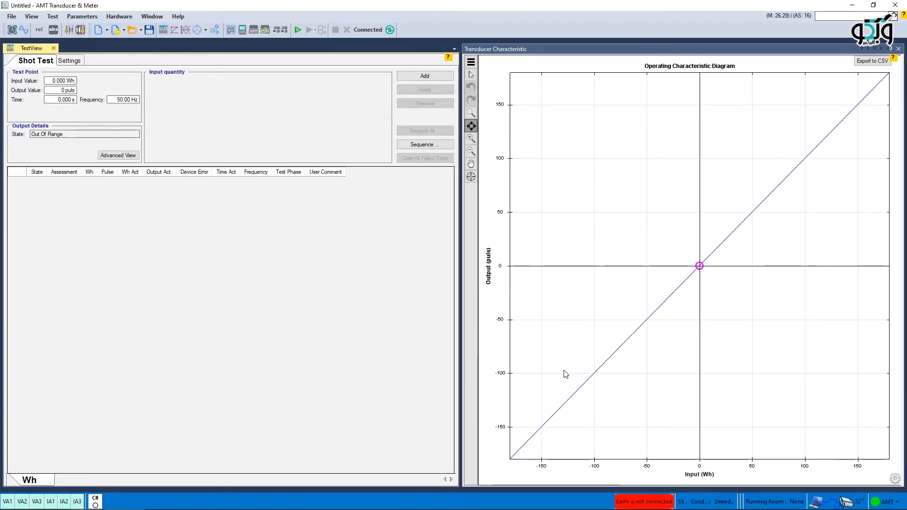
Add test points along the negative part of the Wh operating characteristic, including -163, -125 and -91 Wh.
left_click(544, 429)
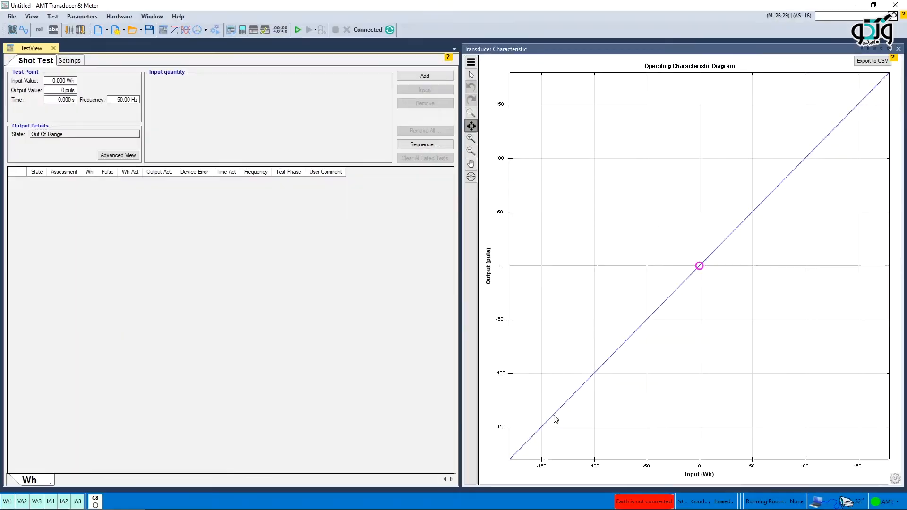
left_click(569, 401)
left_click(604, 363)
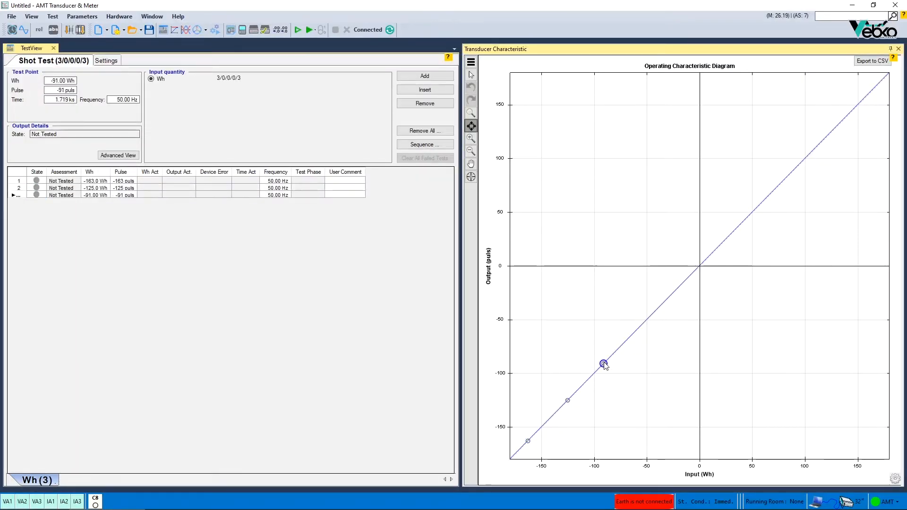
left_click(623, 345)
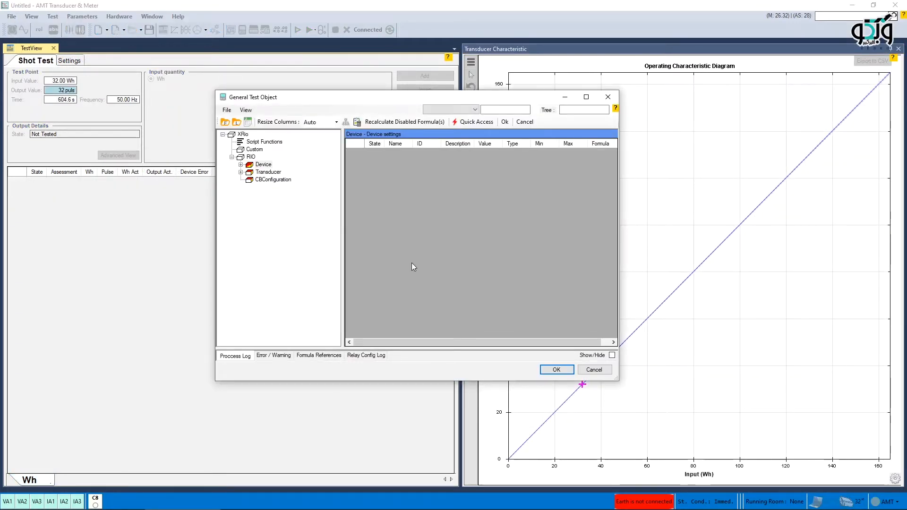
Set the Wh transducer's maximum value to 100 mWh input and 500 mpuls output, and accept the properties and the test object.
left_click(274, 173)
double_click(275, 173)
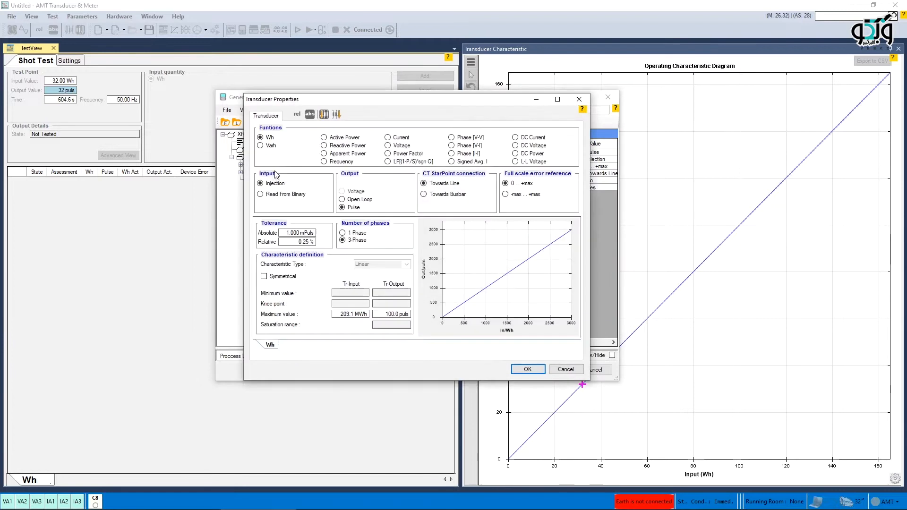
left_click(347, 315)
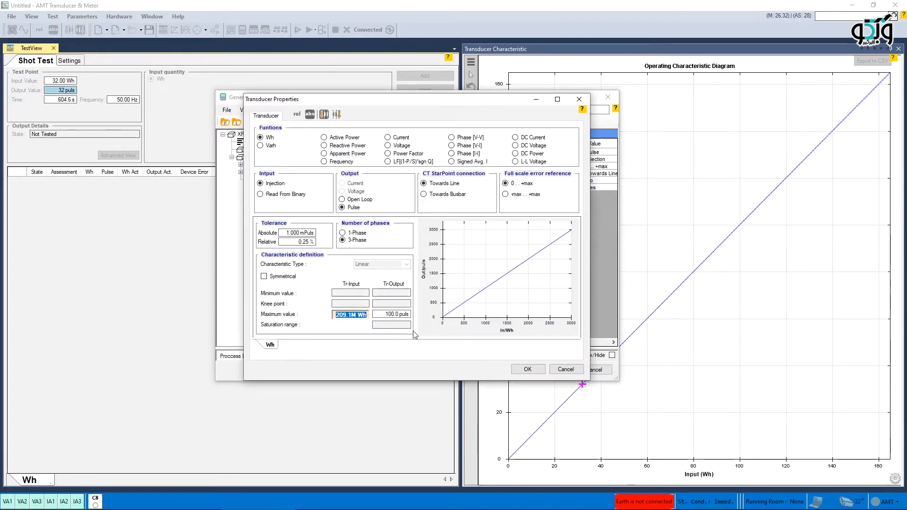
type("0")
key("Return")
left_click(392, 315)
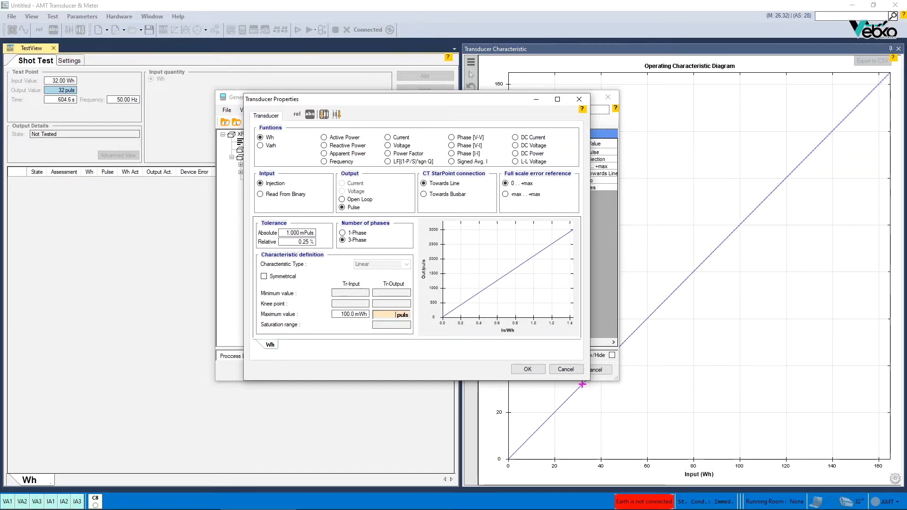
key("Return")
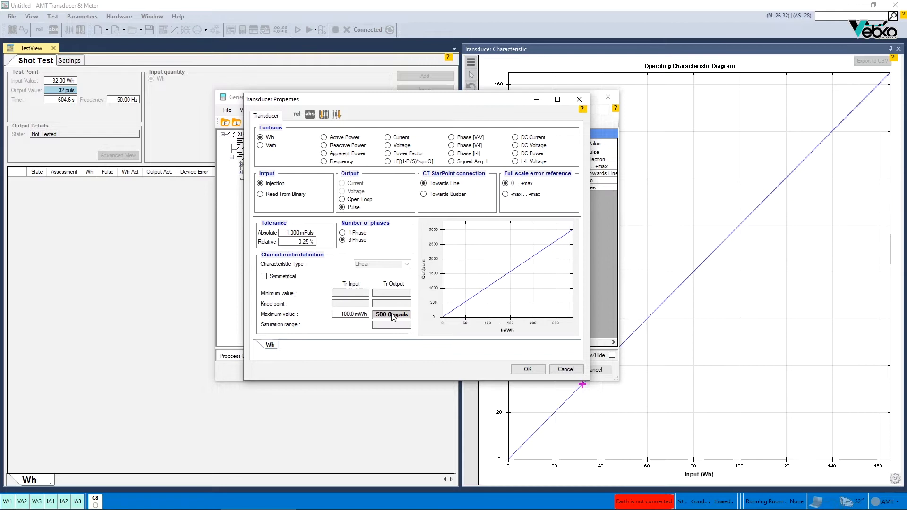
left_click(528, 370)
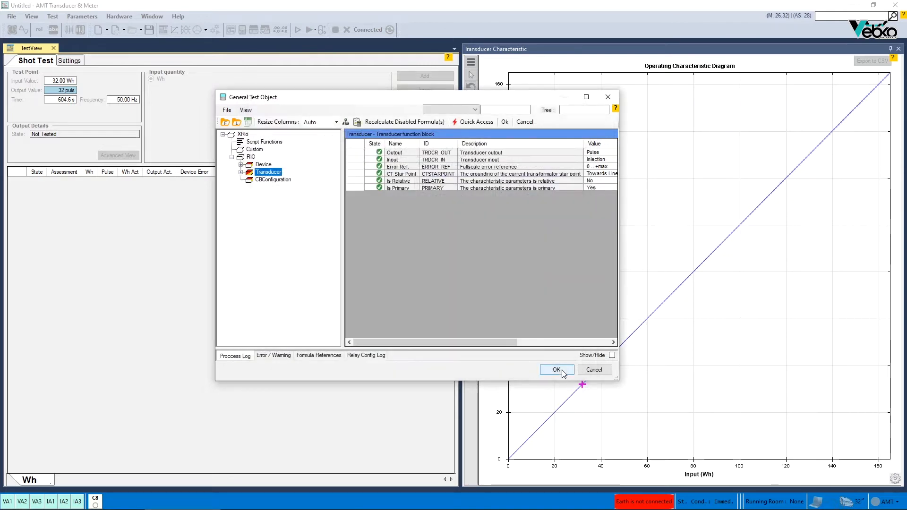
left_click(558, 370)
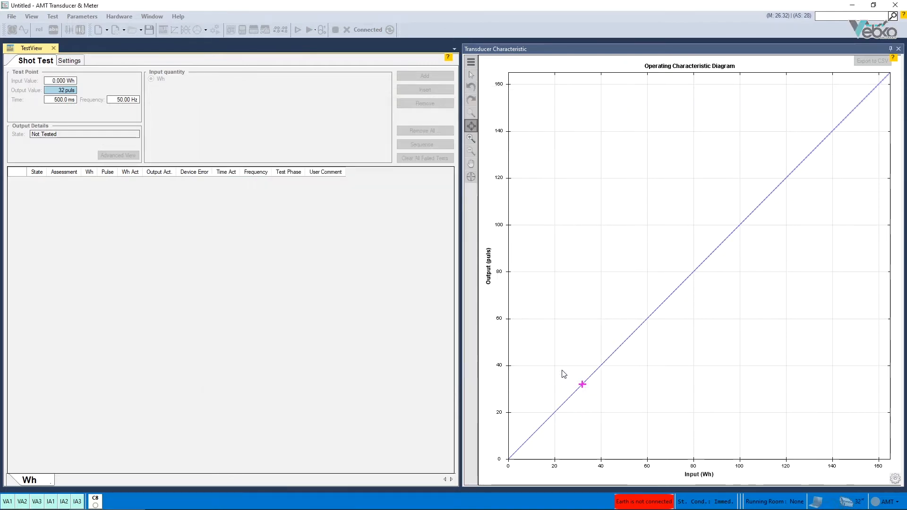